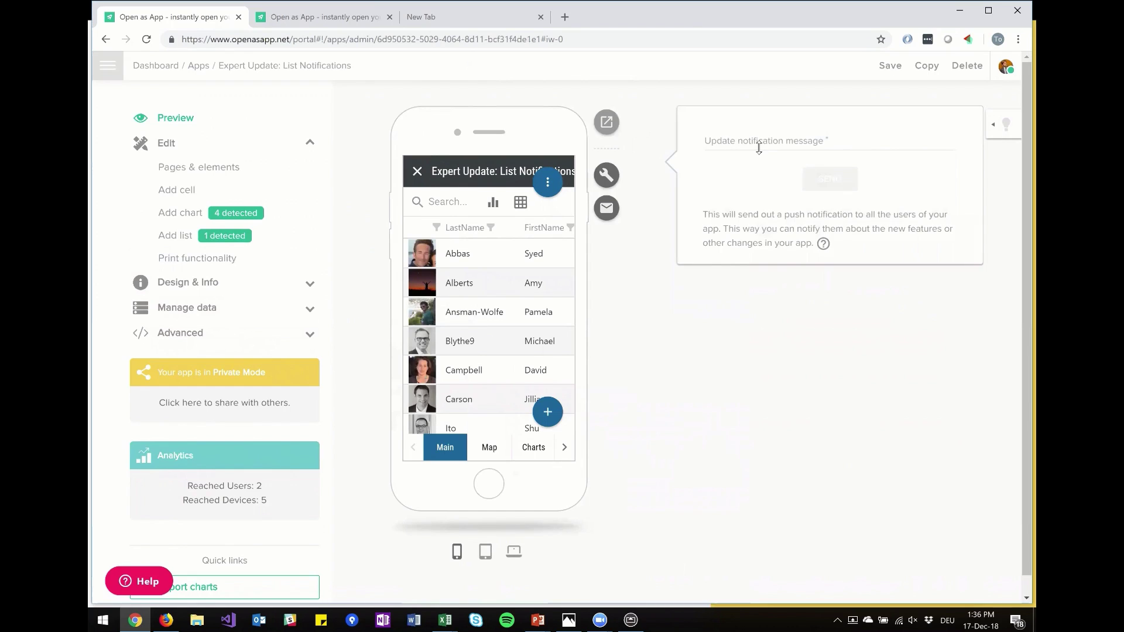
Step: Send the update notification message "This is a test!" to all users of the Expert Update: List Notifications app
click(759, 146)
text(Th)
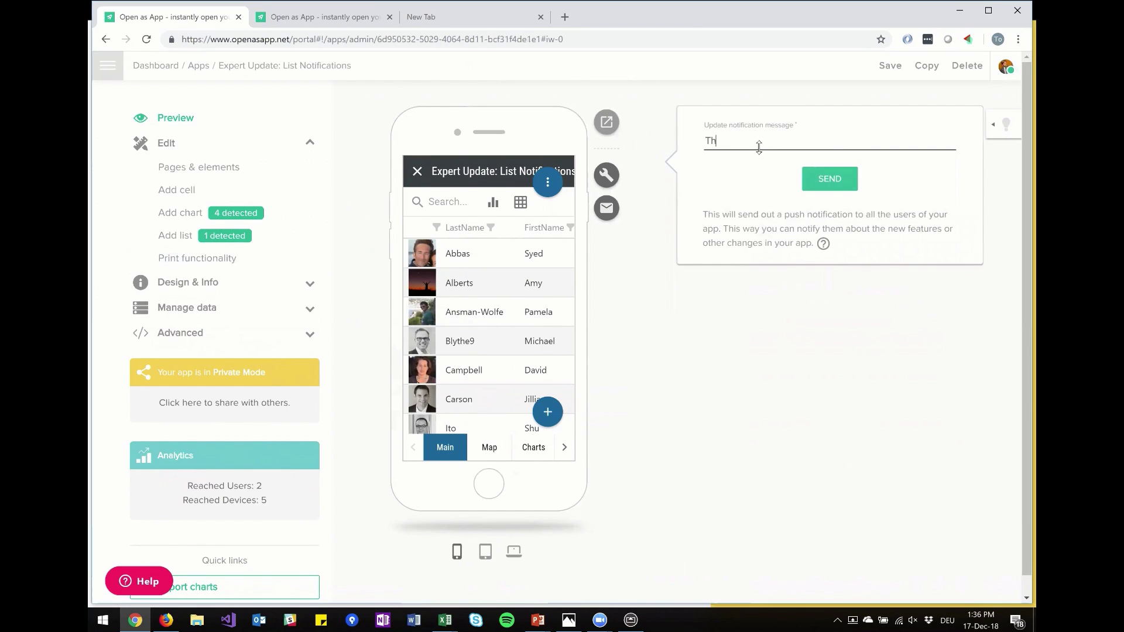
text(is is a test!)
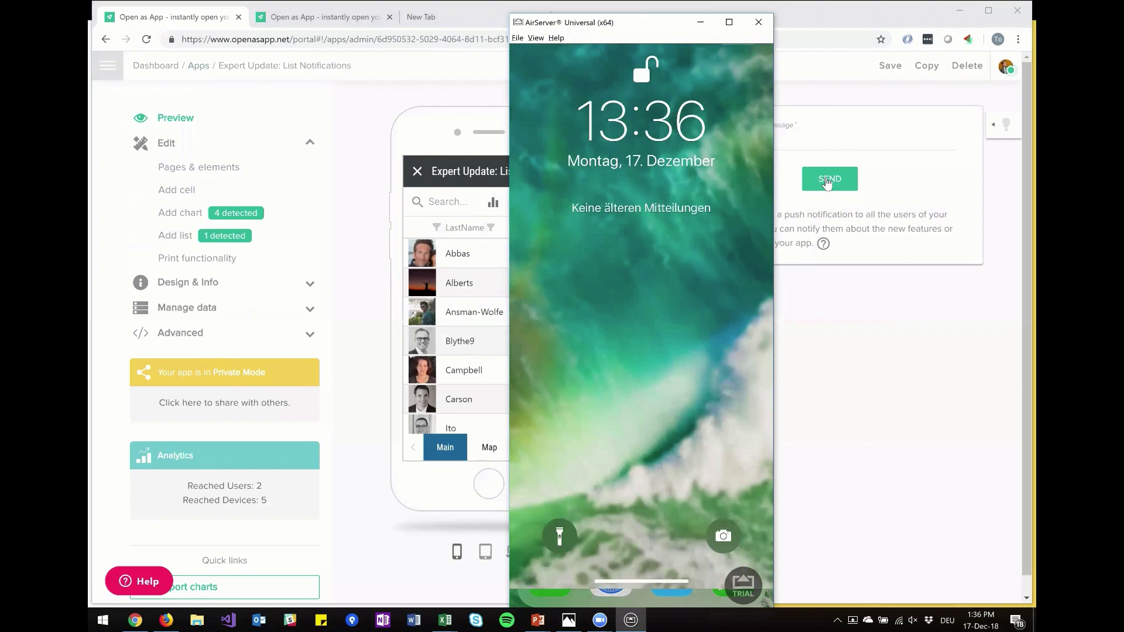
click(830, 182)
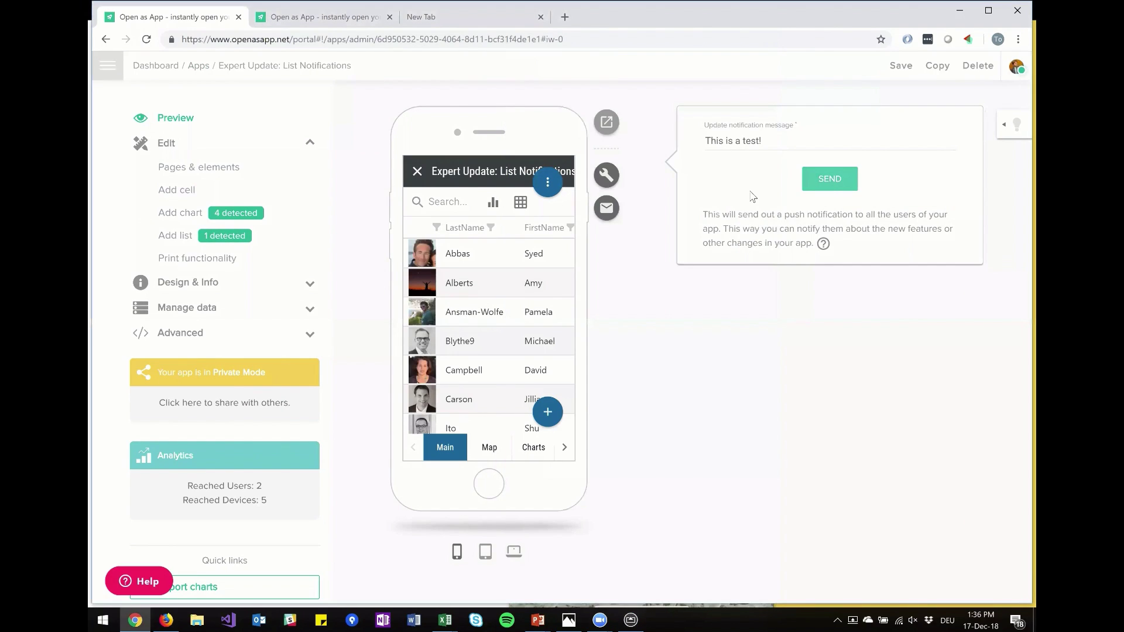
click(830, 182)
double_click(404, 161)
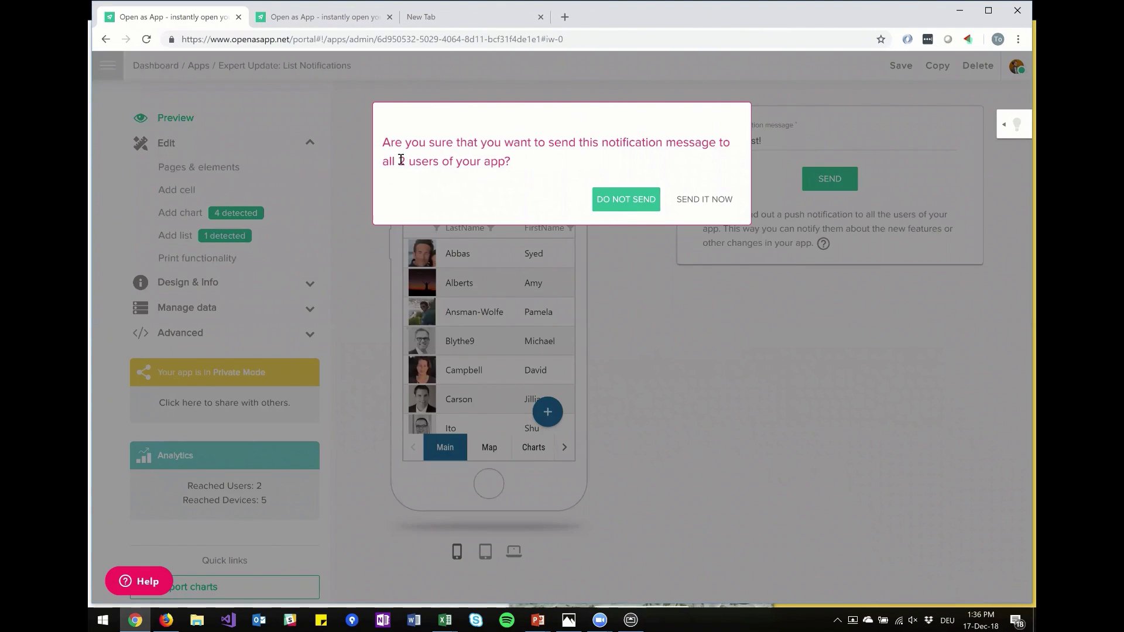
click(718, 205)
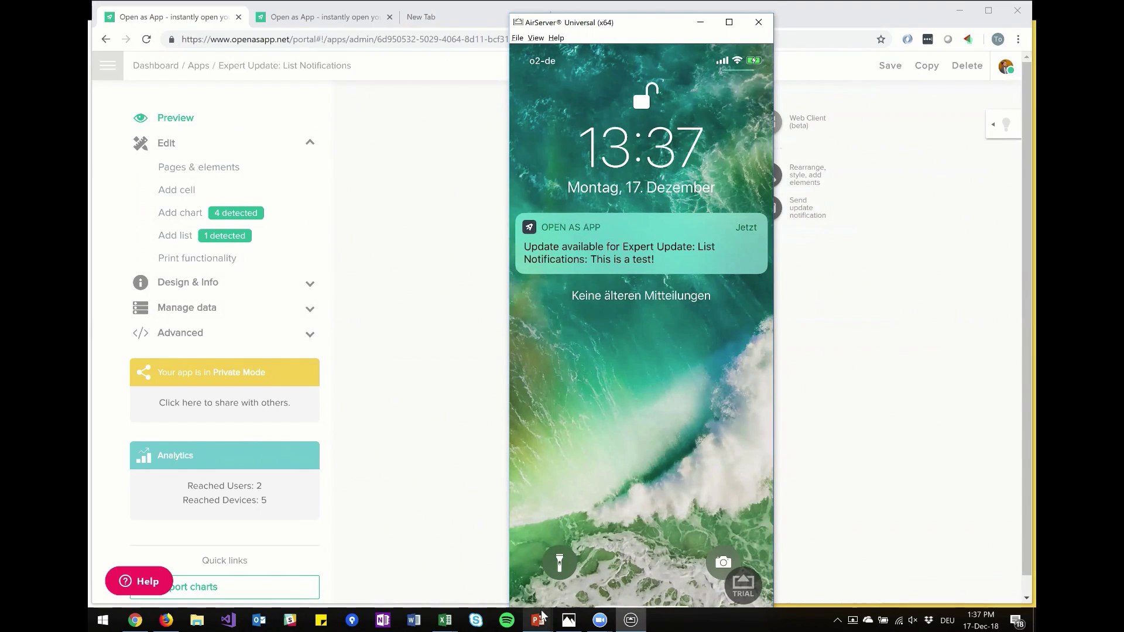
Step: Switch to the PowerPoint slide show, advance to the Notifications (2/2) slide, and return to the Open as App portal in Chrome
key(alt+Tab)
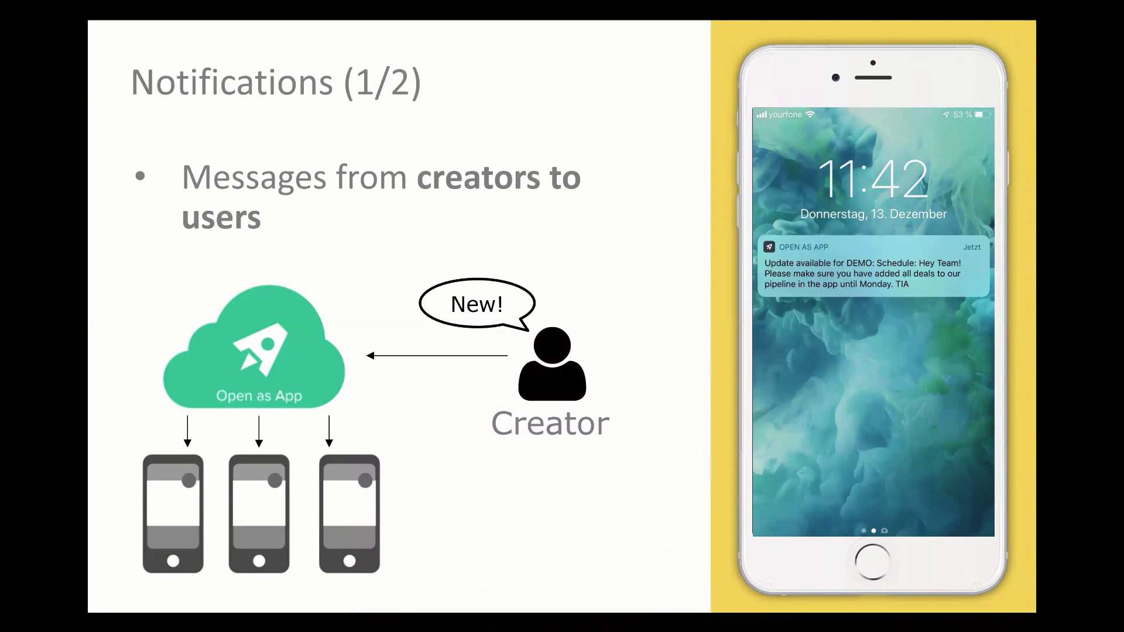
key(Right)
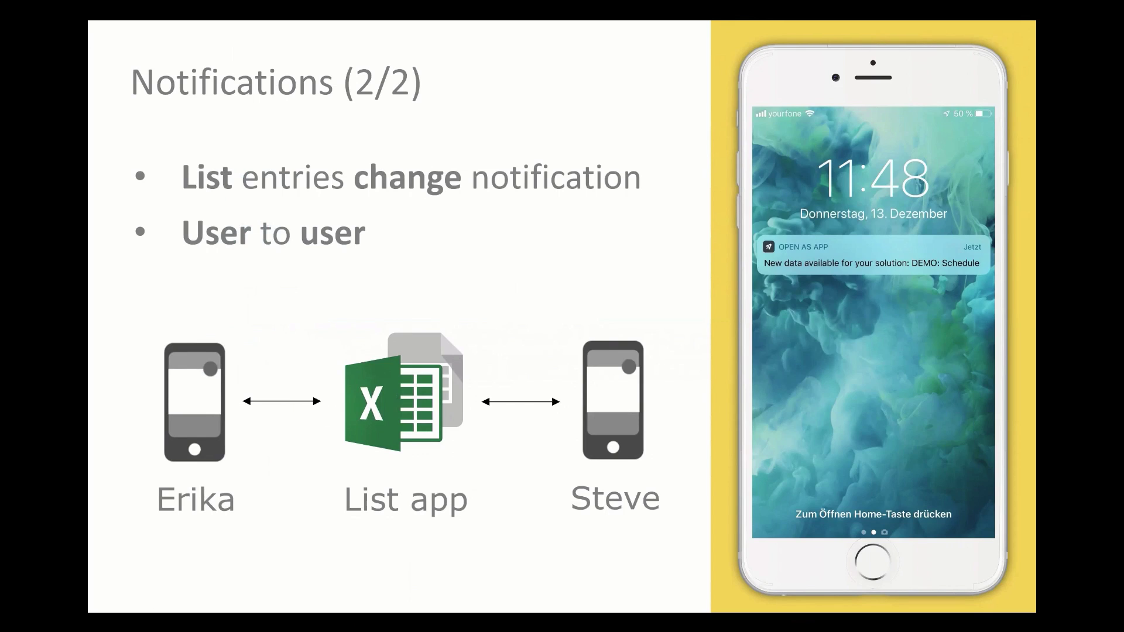
key(alt+Tab)
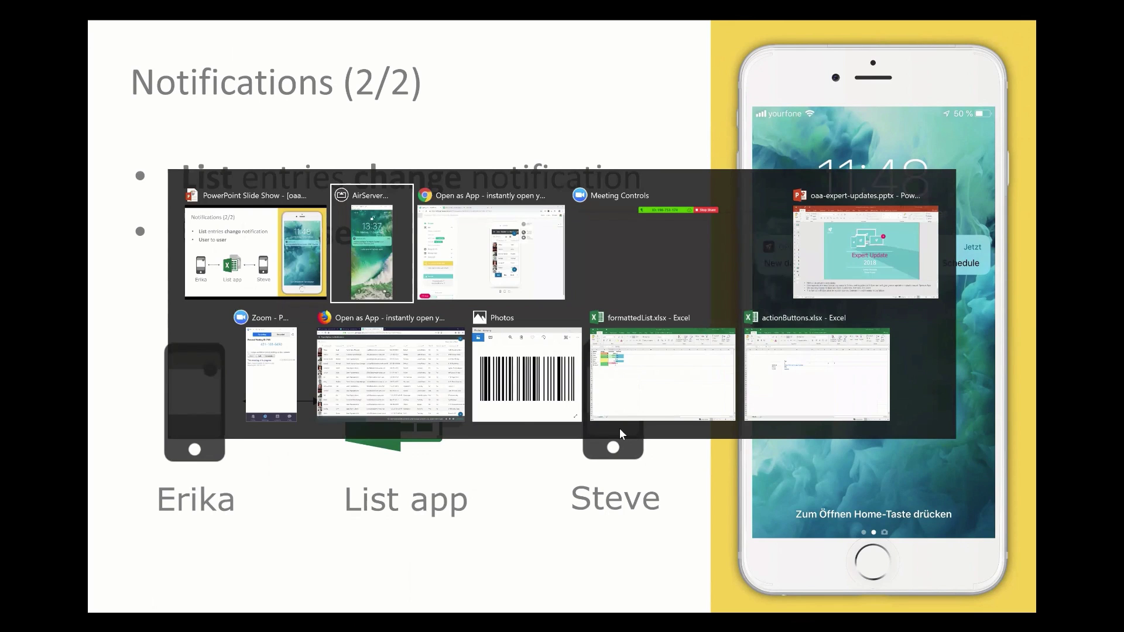
key(alt+Tab)
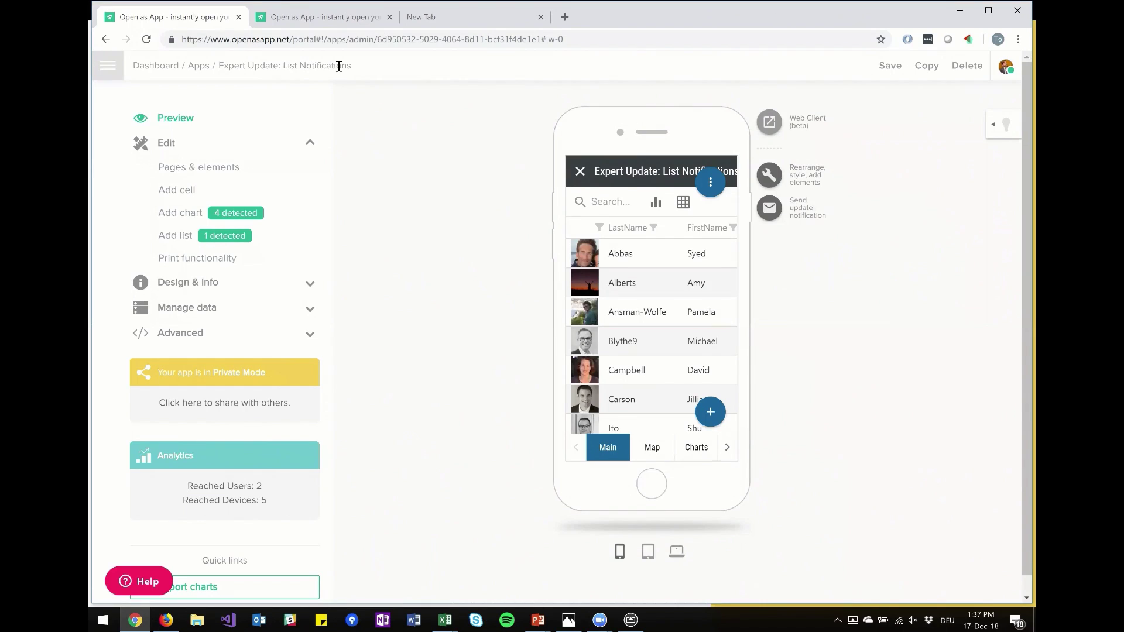
Step: Open the app's advanced XML configuration and highlight listdatanotifications=true in the app definitions
drag(340, 65, 218, 66)
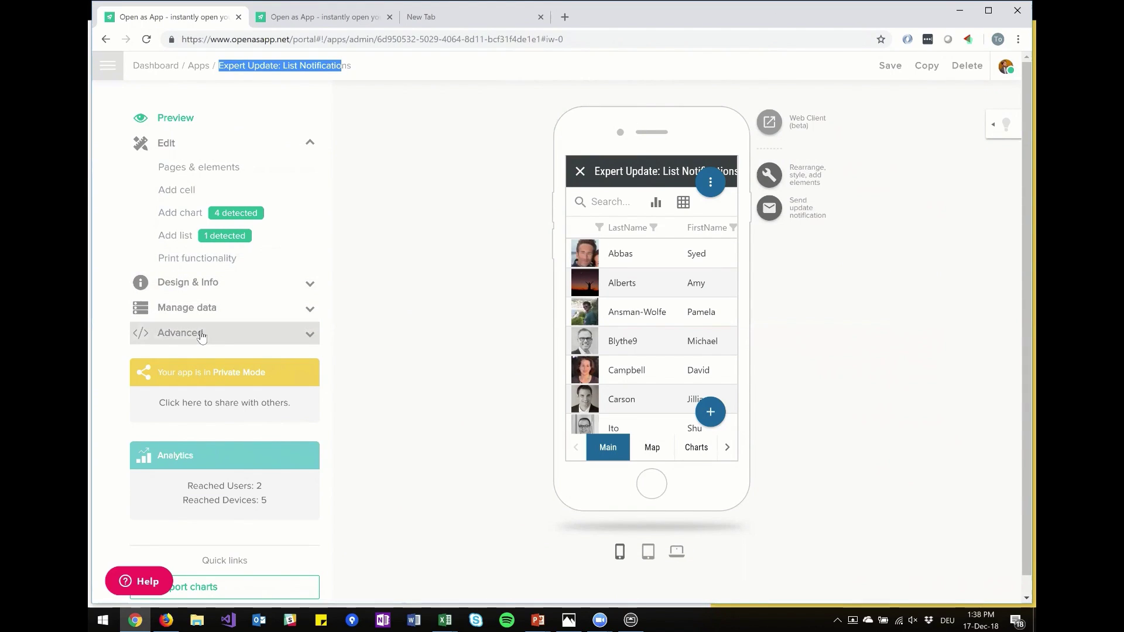
click(201, 334)
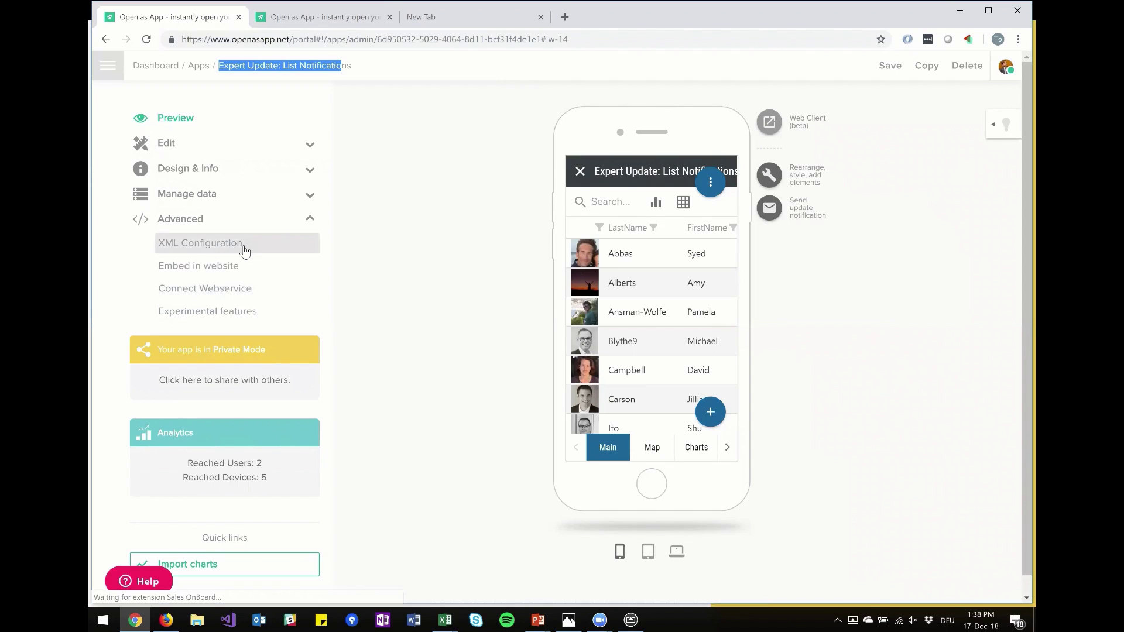
click(244, 251)
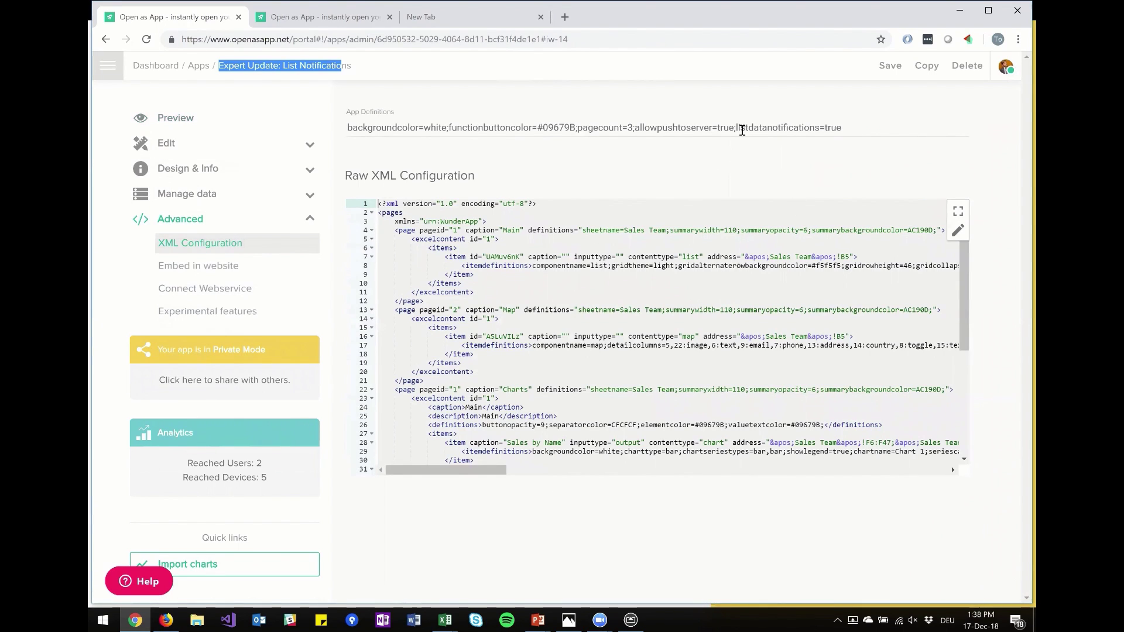
drag(733, 127, 754, 128)
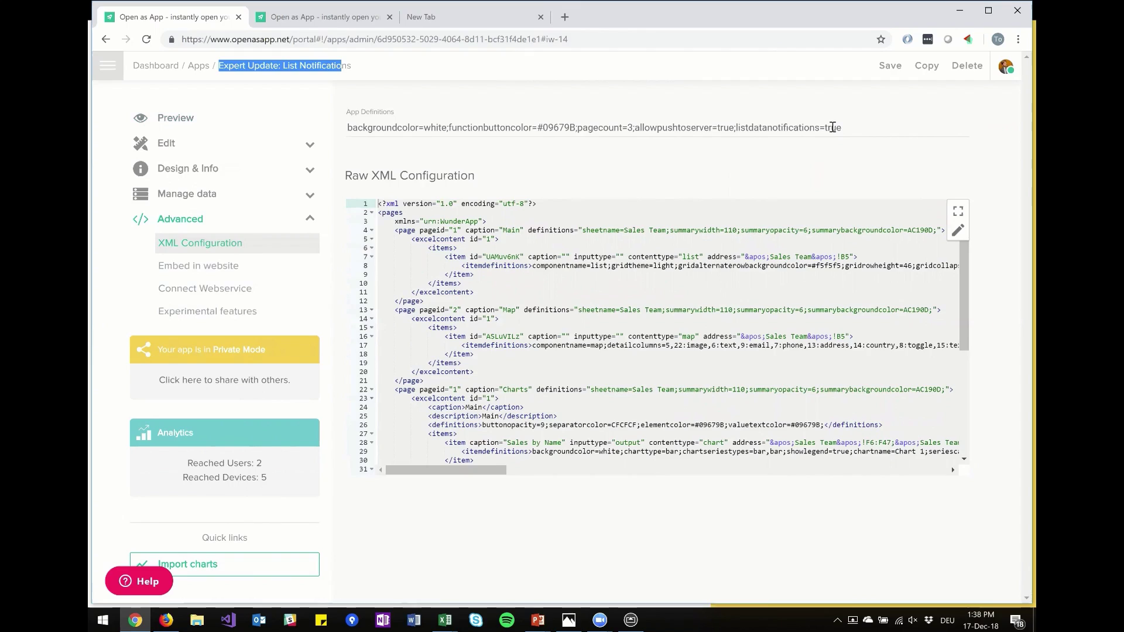
shift+click(876, 127)
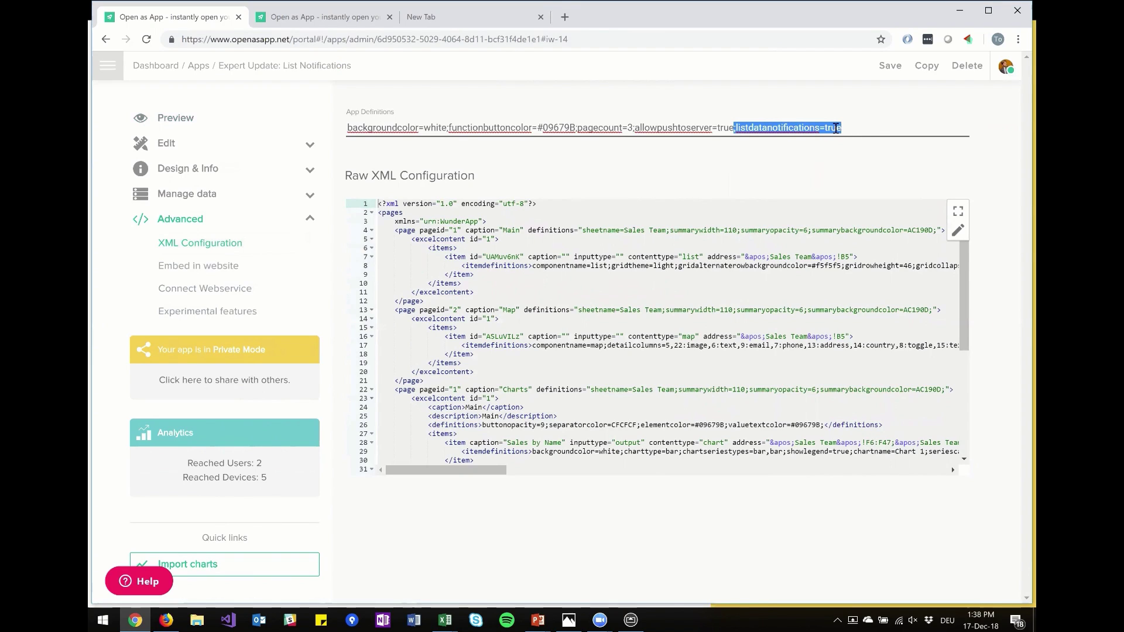
Step: Examine the Main page's list item definitions in the raw XML through to the datanotificationcolumns setting
click(469, 265)
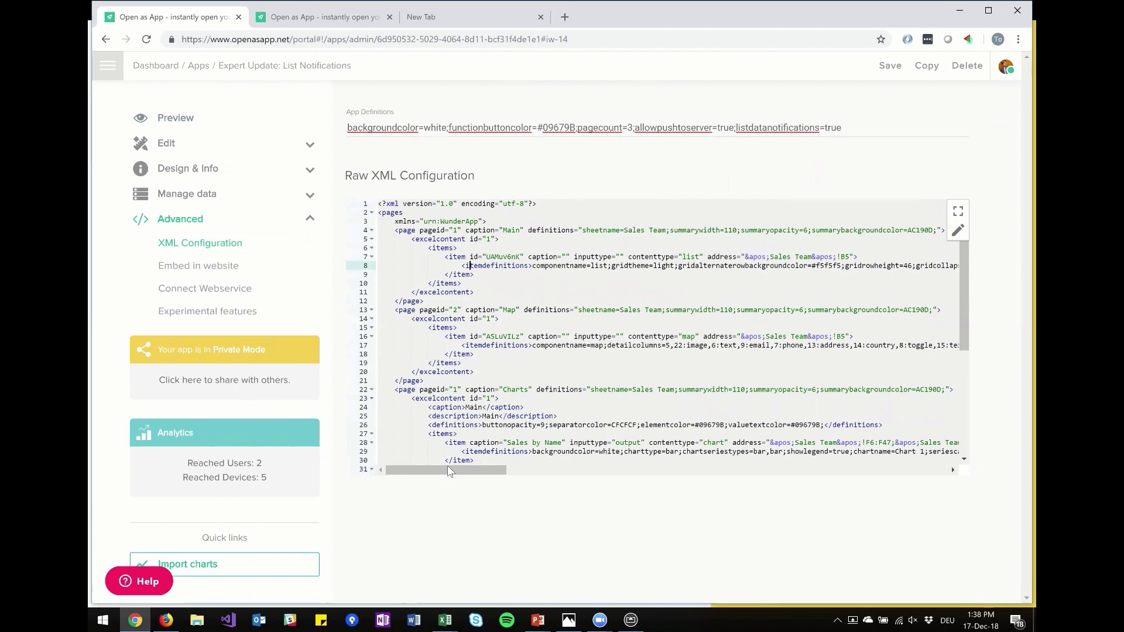
scroll(644, 483, right, 10)
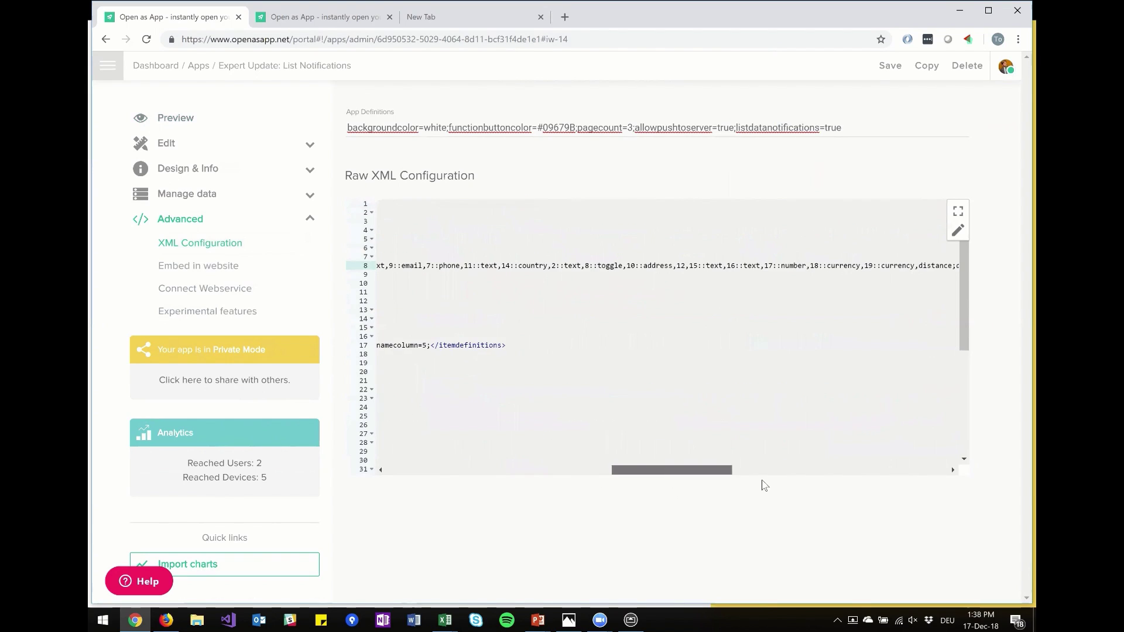
scroll(864, 485, right, 8)
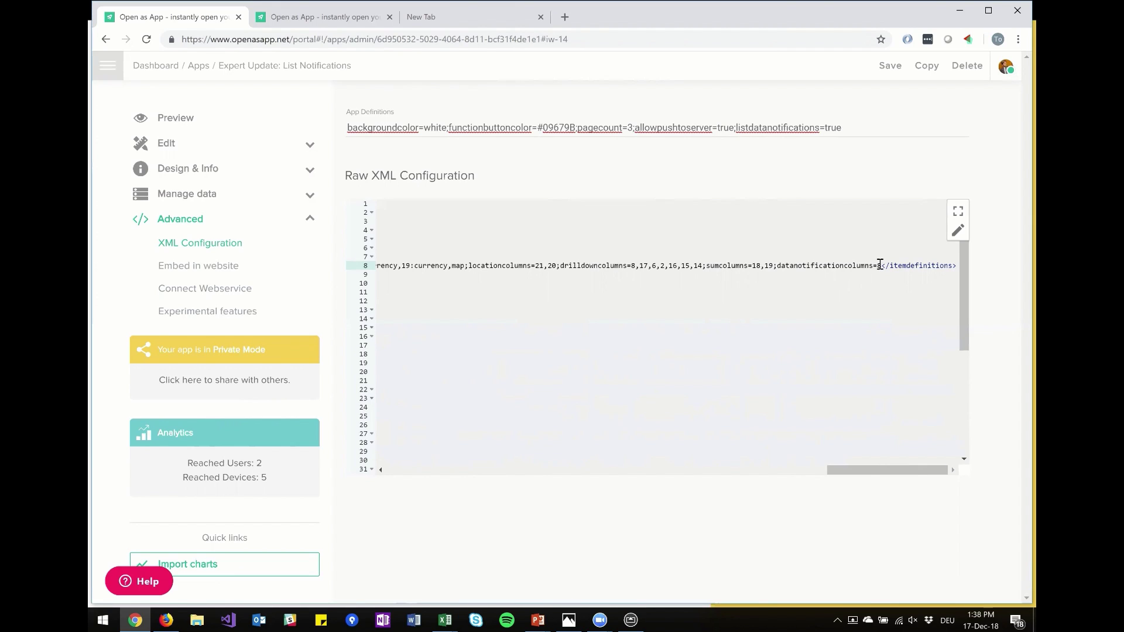
Step: Switch to Firefox, set Partner sales to No for the Pacific Sales Manager entry, save it, and show the mirrored phone in AirServer
click(166, 619)
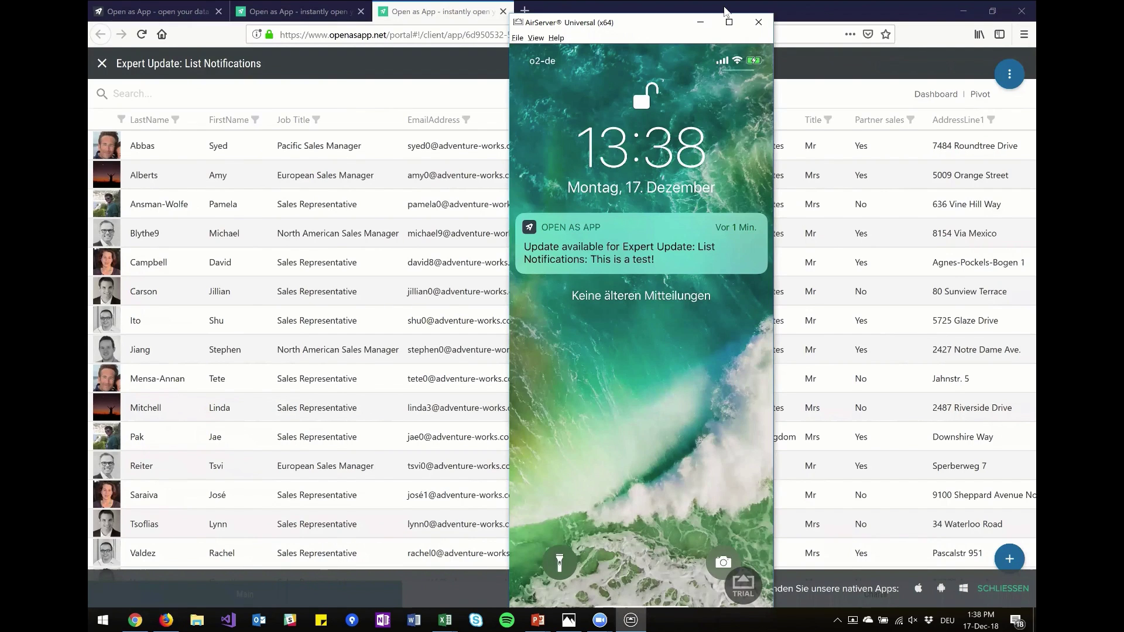
click(453, 151)
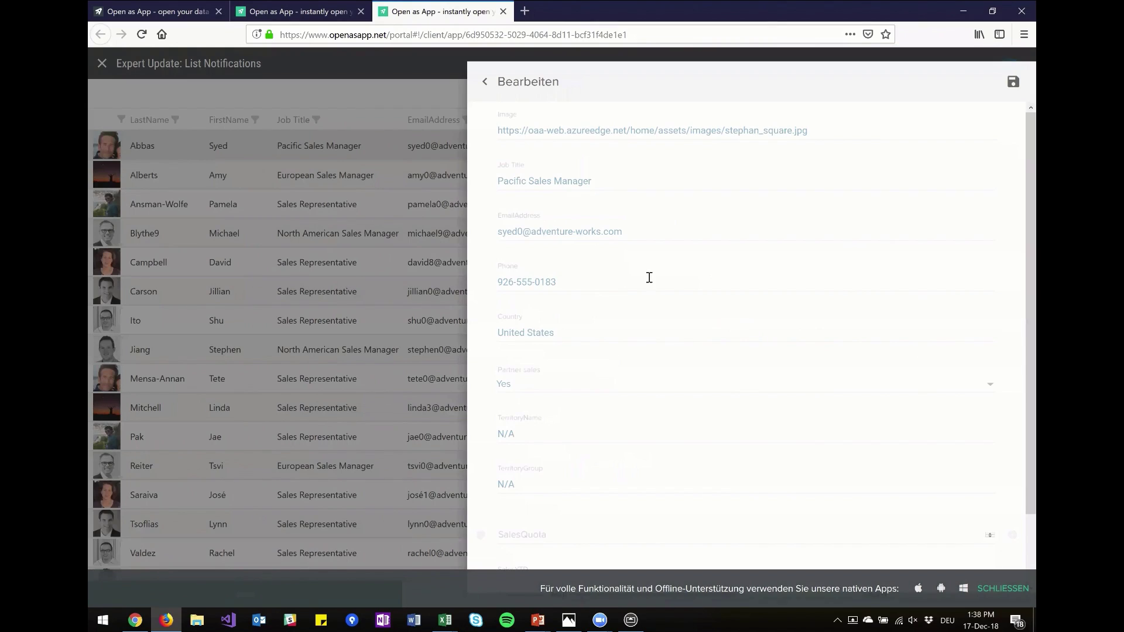
scroll(605, 319, down, 1)
click(574, 325)
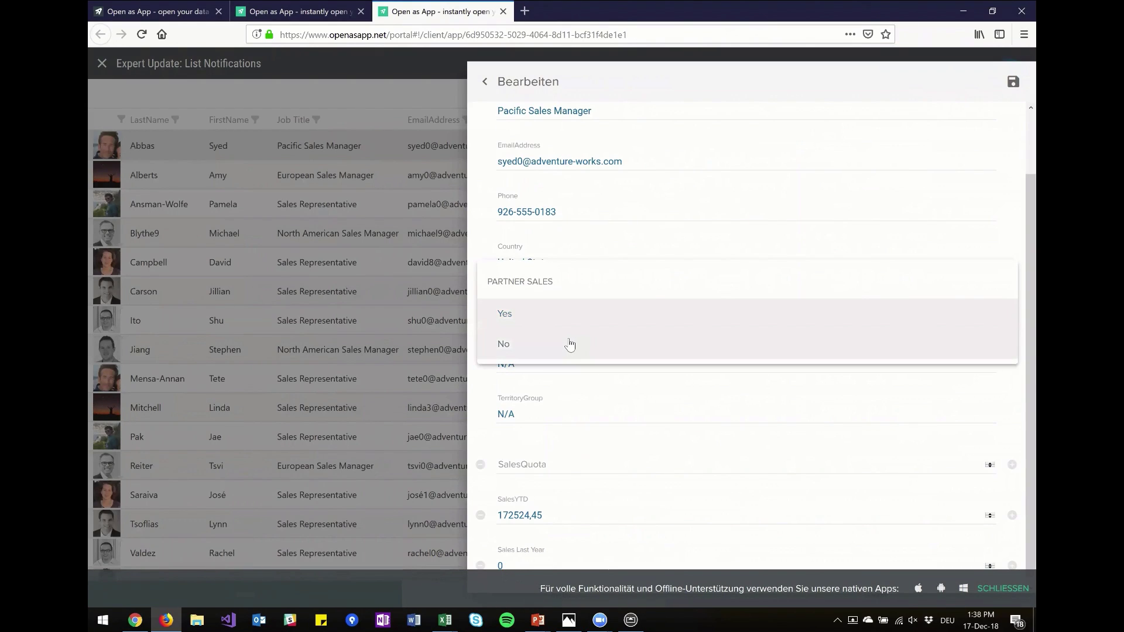
click(570, 344)
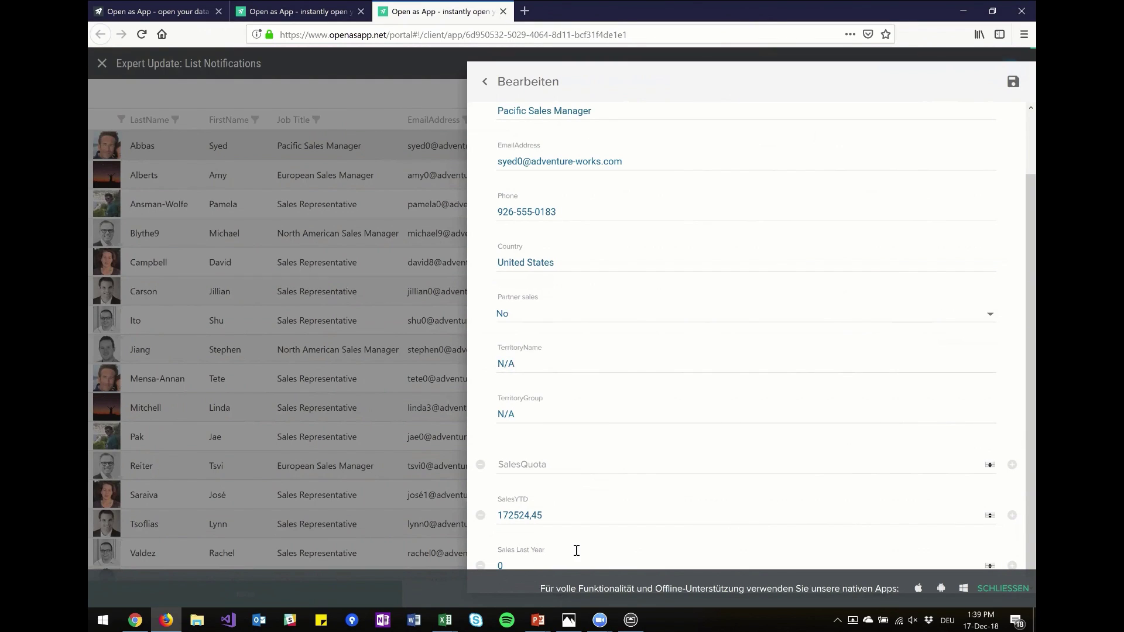
click(630, 620)
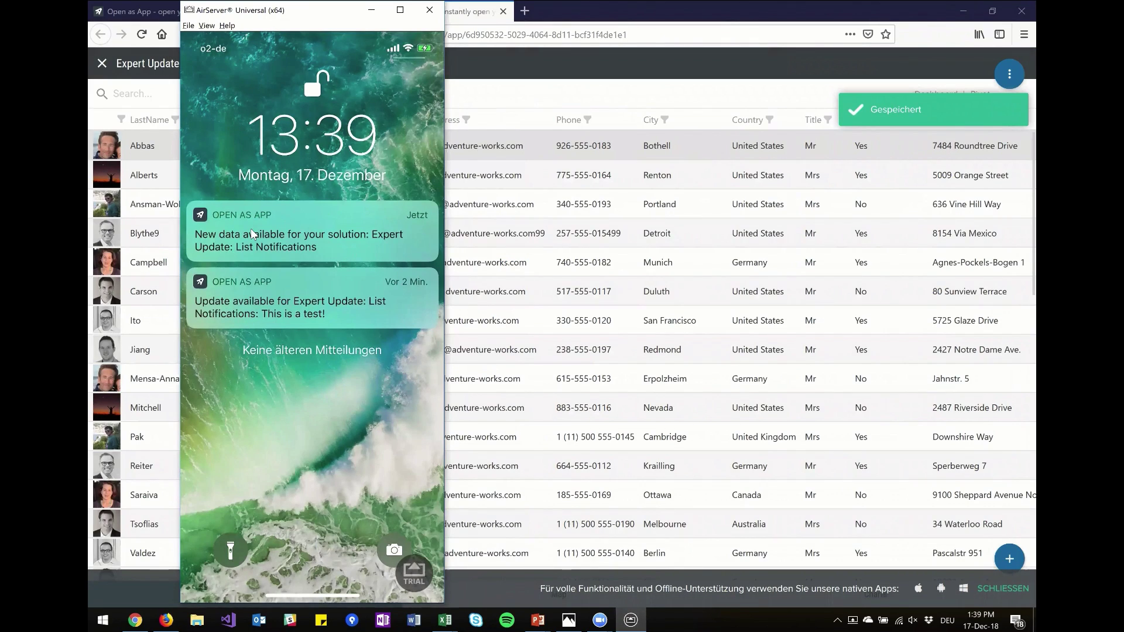
click(566, 153)
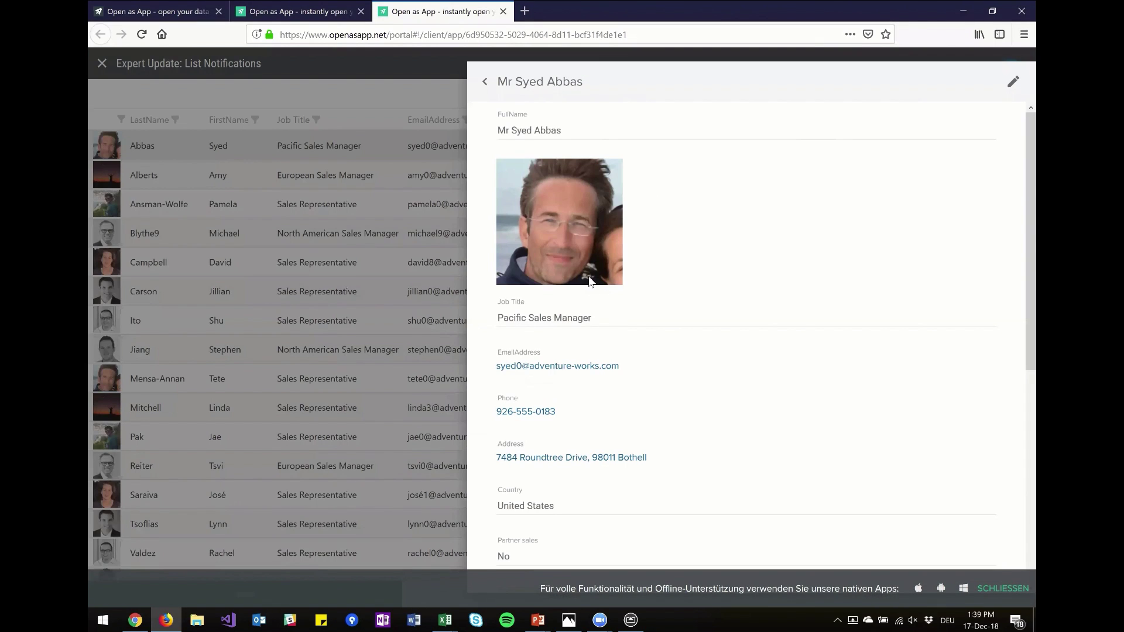
click(573, 265)
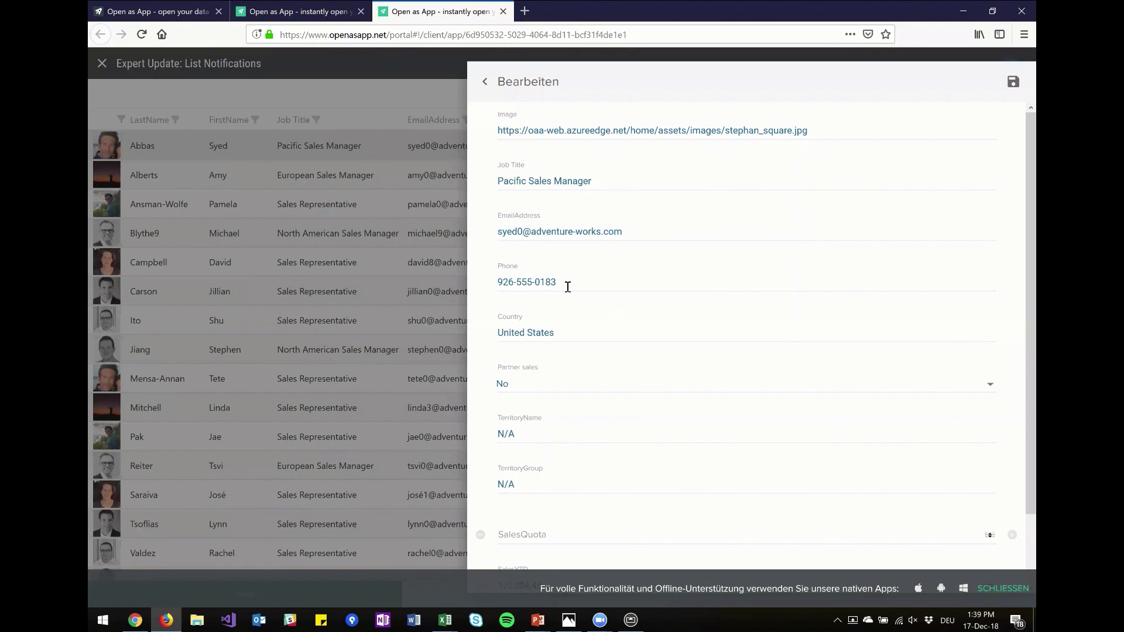
click(567, 287)
key(BackSpace)
text(2)
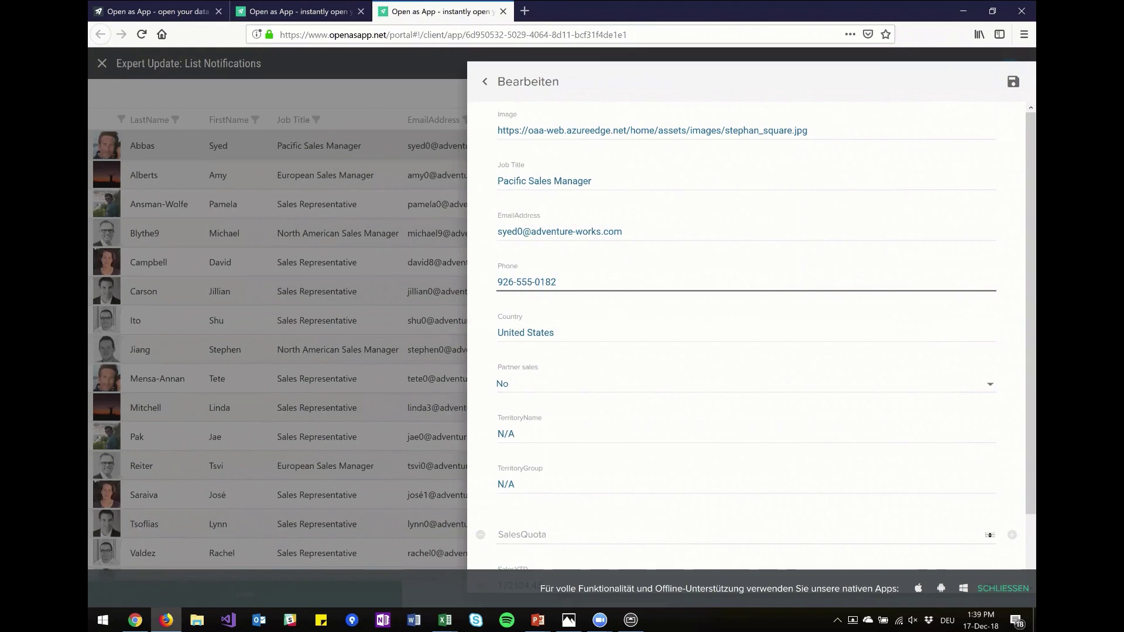
click(675, 563)
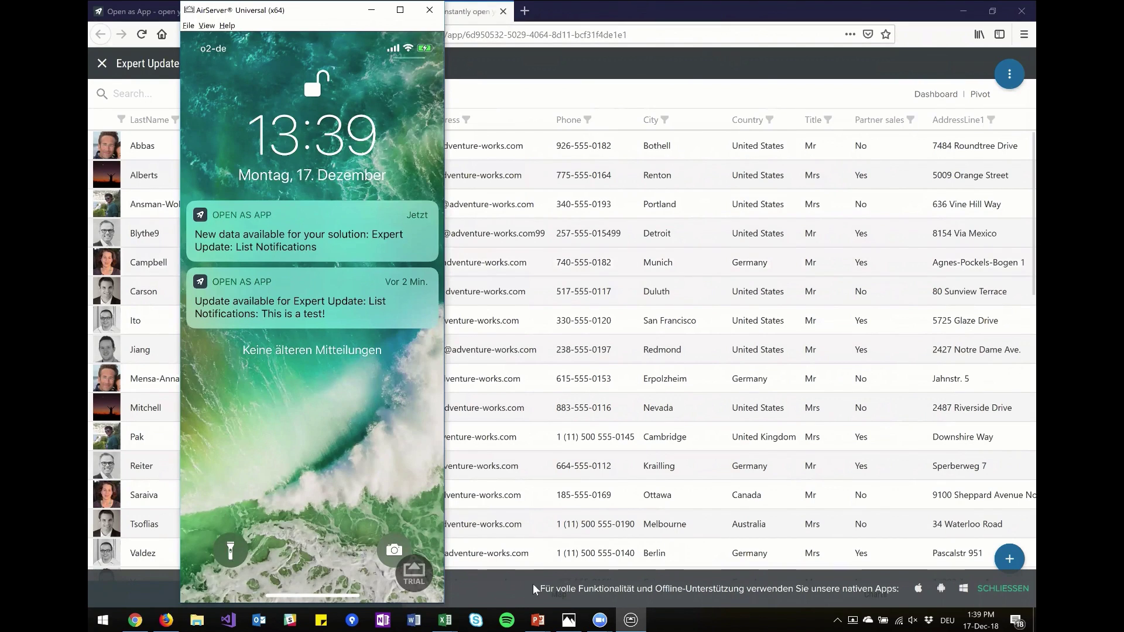
click(534, 617)
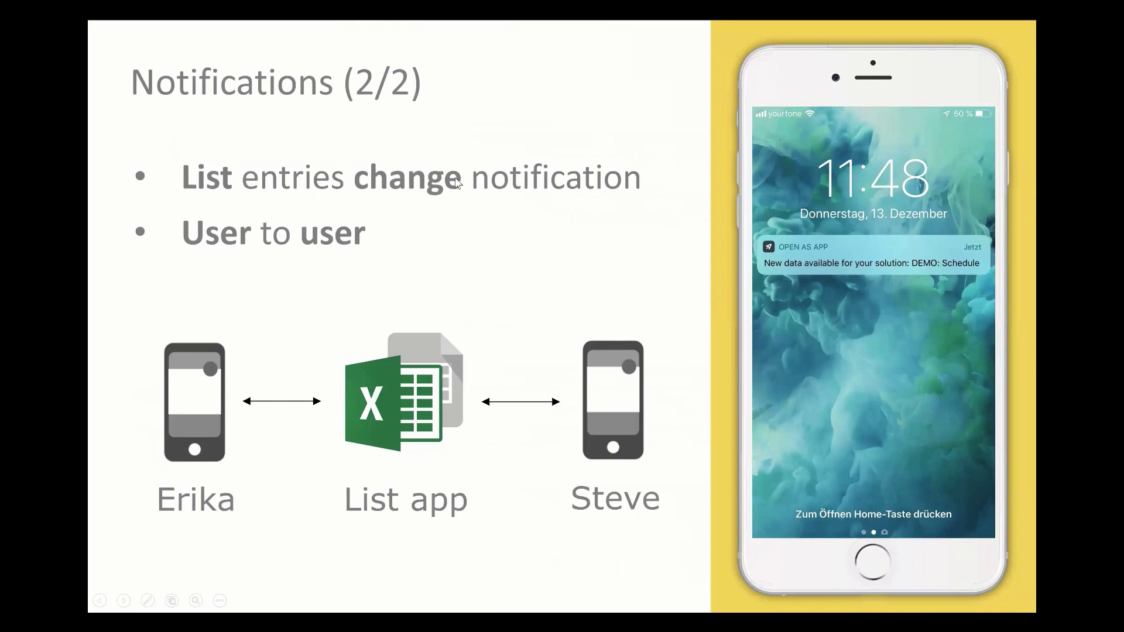
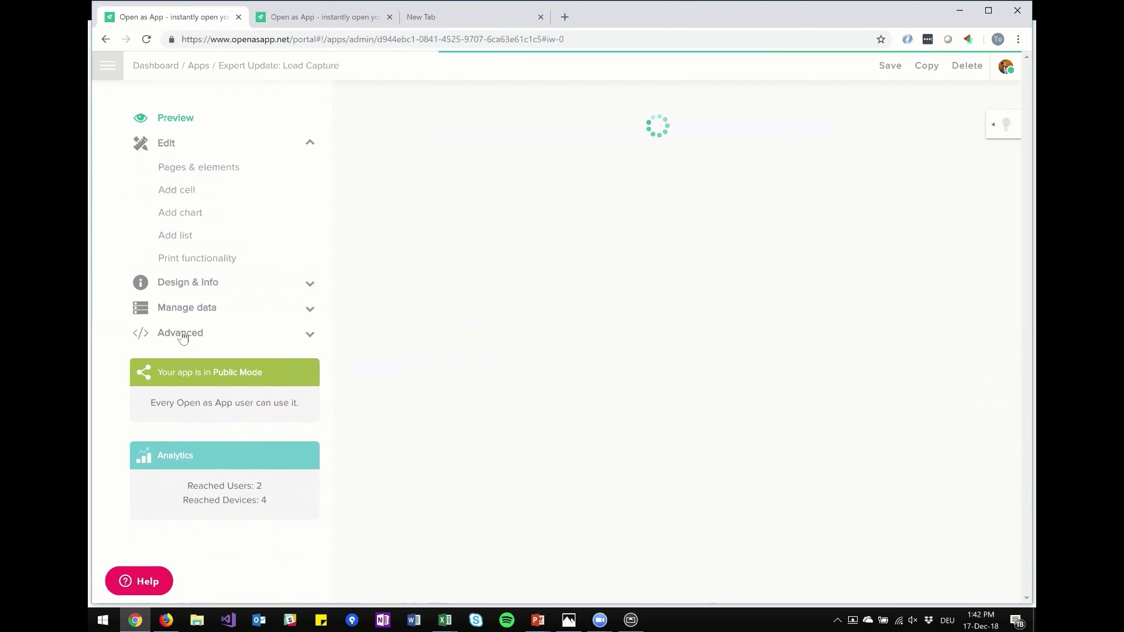
Step: Open the Connect Webservice settings of the Expert Update: Lead Capture app and collapse and re-expand the Upload webhook
click(176, 335)
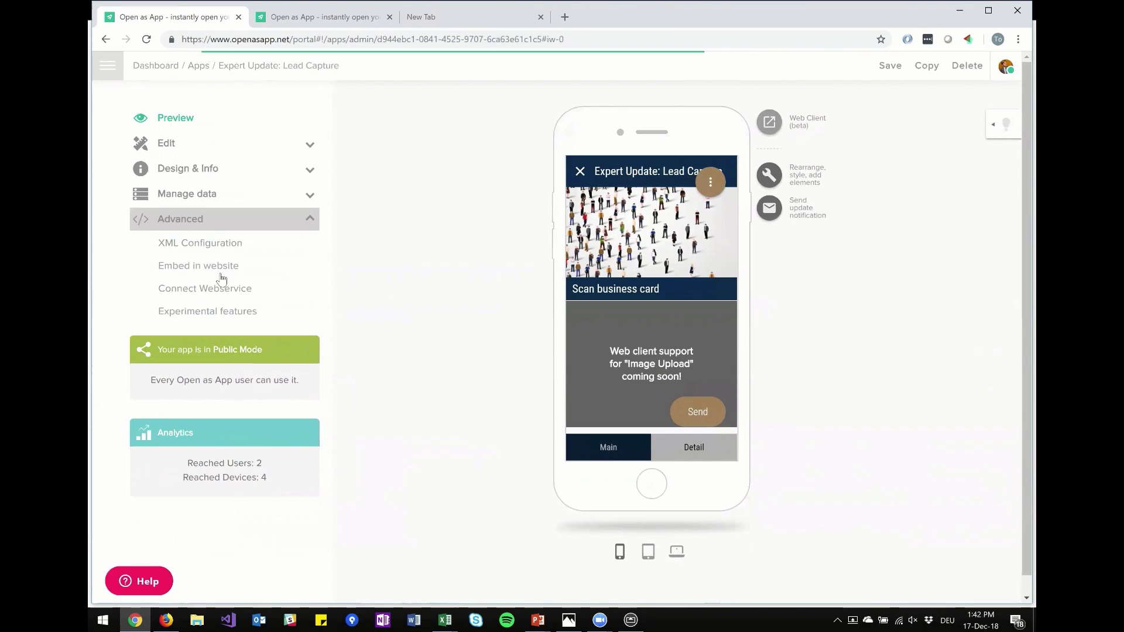
click(190, 336)
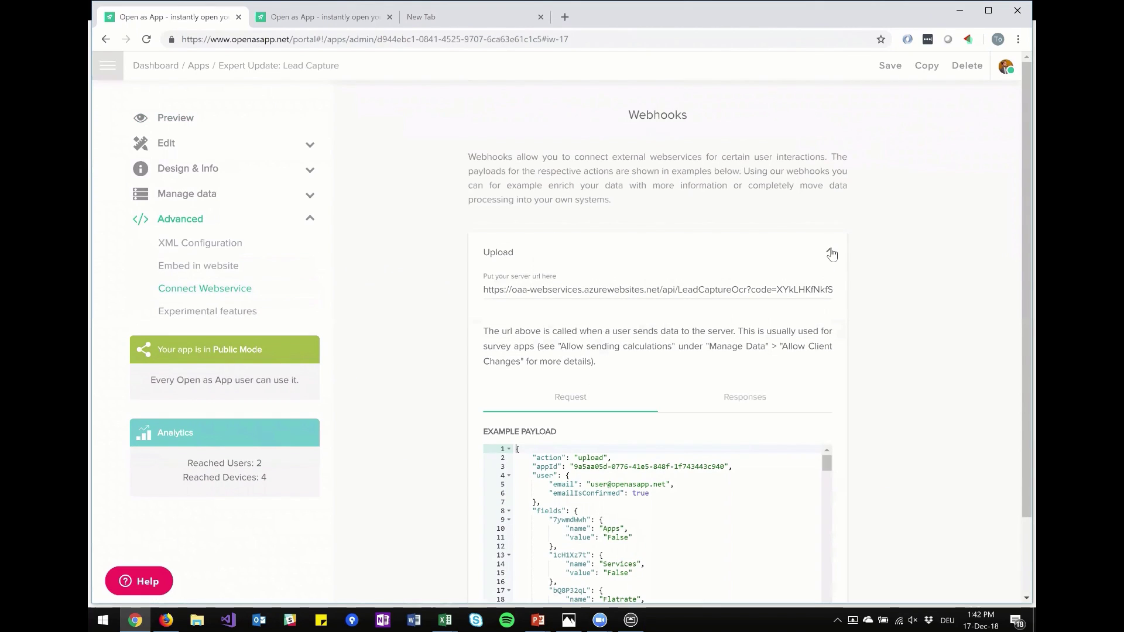
click(831, 250)
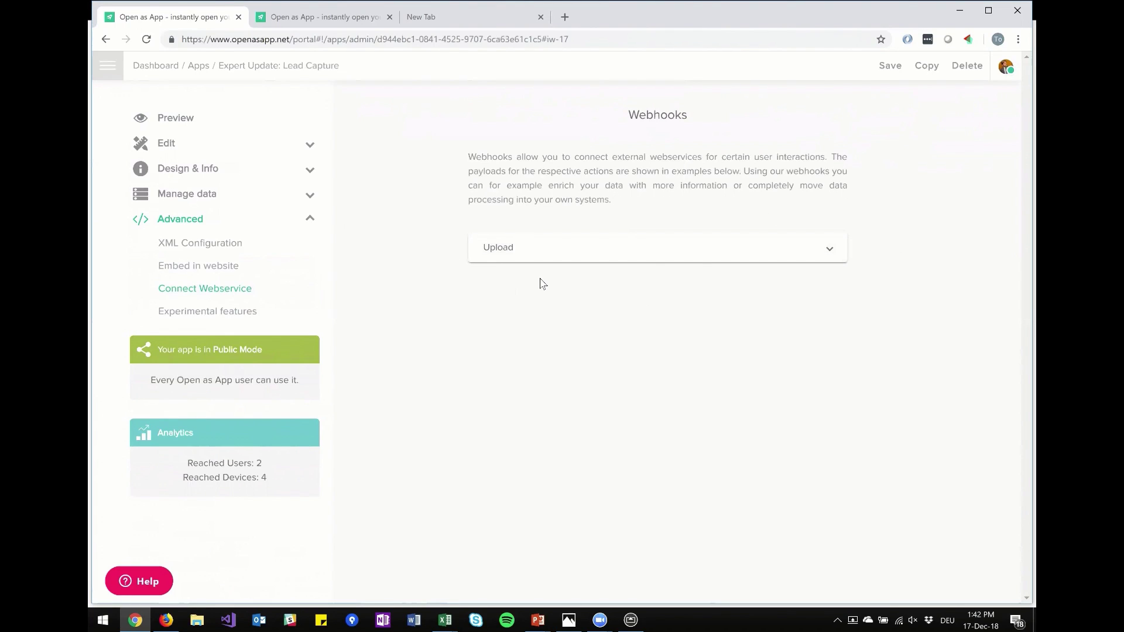
click(596, 252)
Step: Examine the Upload webhook's server URL and its example request payload
scroll(430, 252, down, 1)
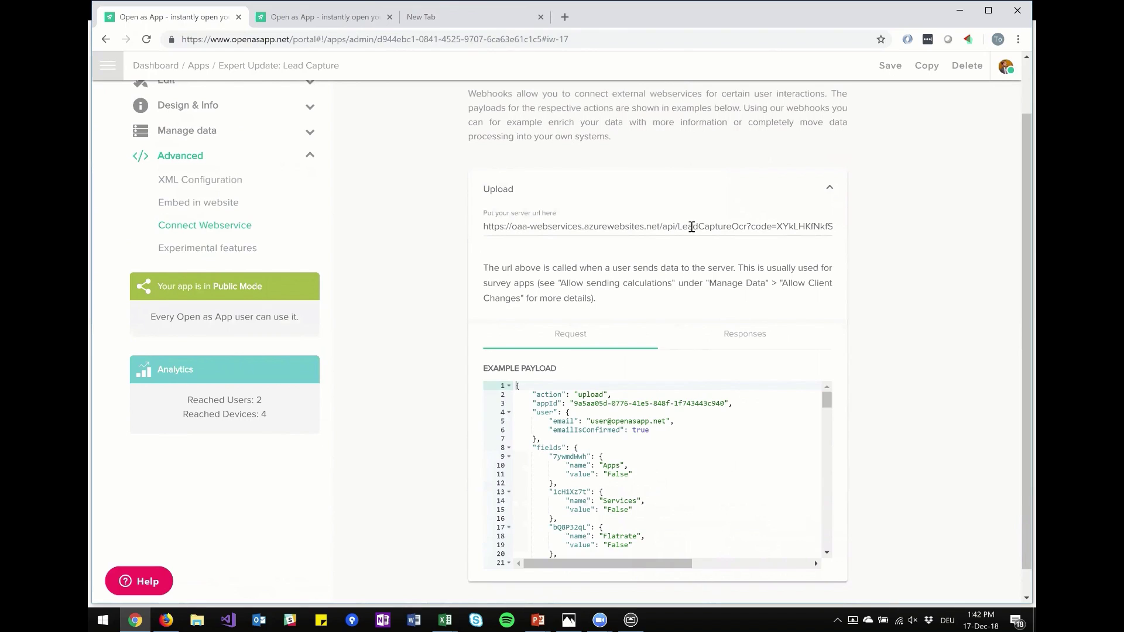
scroll(439, 246, down, 1)
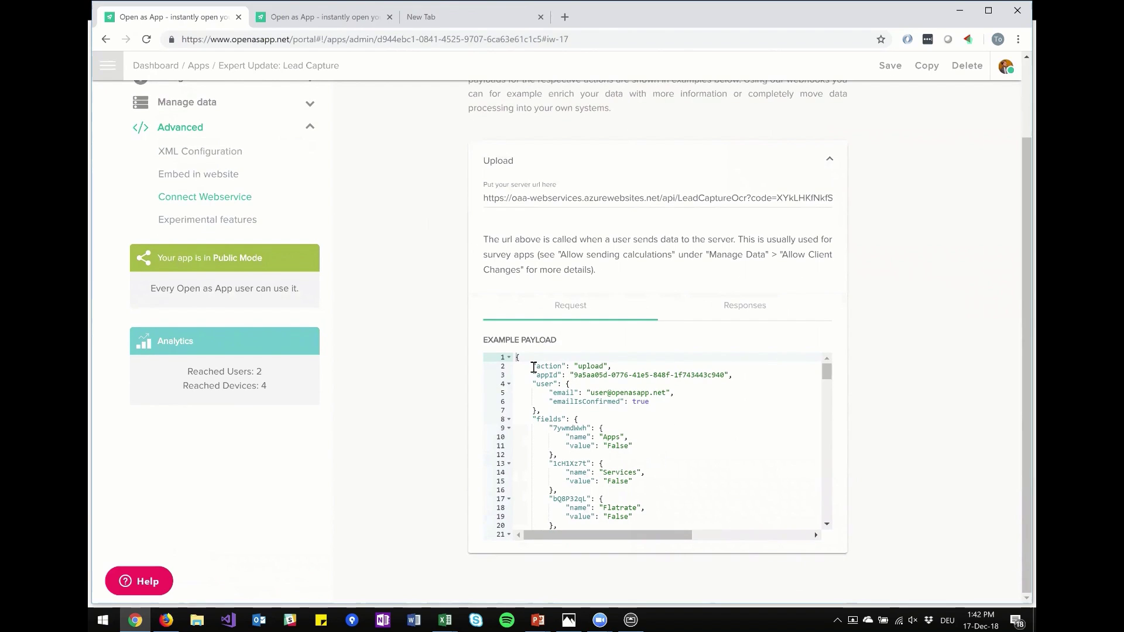
scroll(534, 375, down, 5)
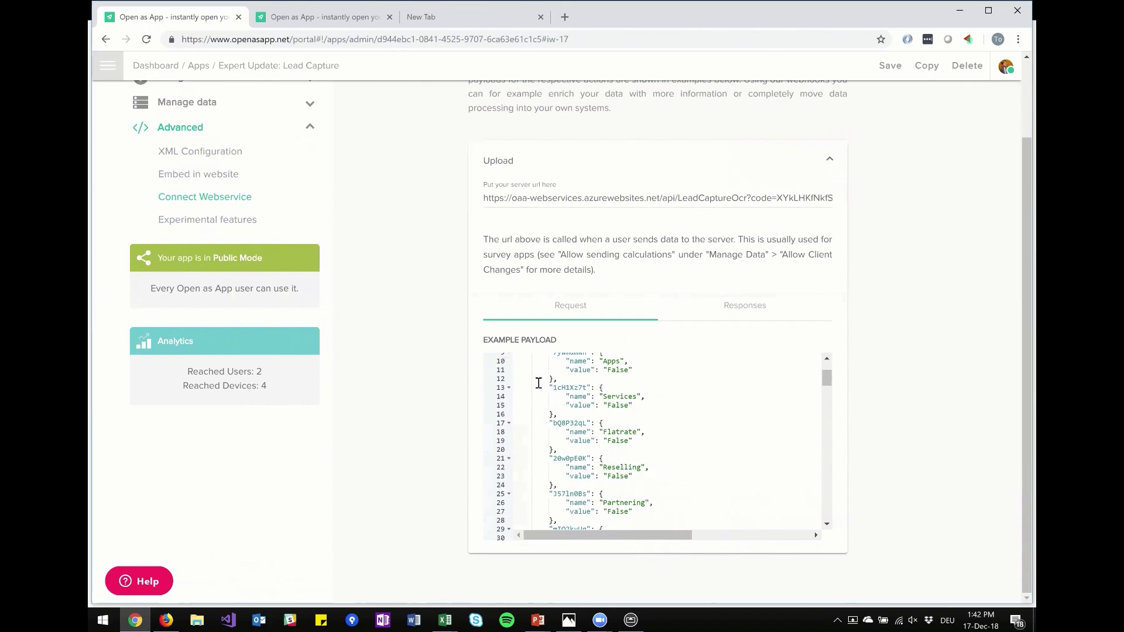
scroll(535, 381, up, 8)
scroll(439, 432, down, 1)
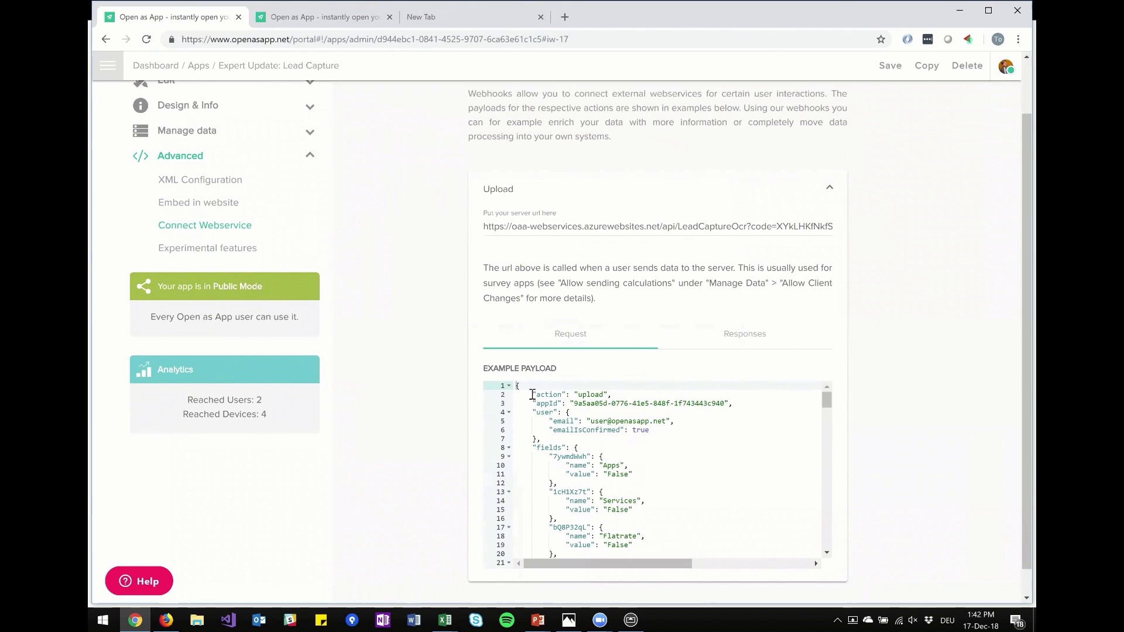
Step: Review the fields in the Upload webhook's example request payload and display its possible responses
scroll(563, 418, down, 3)
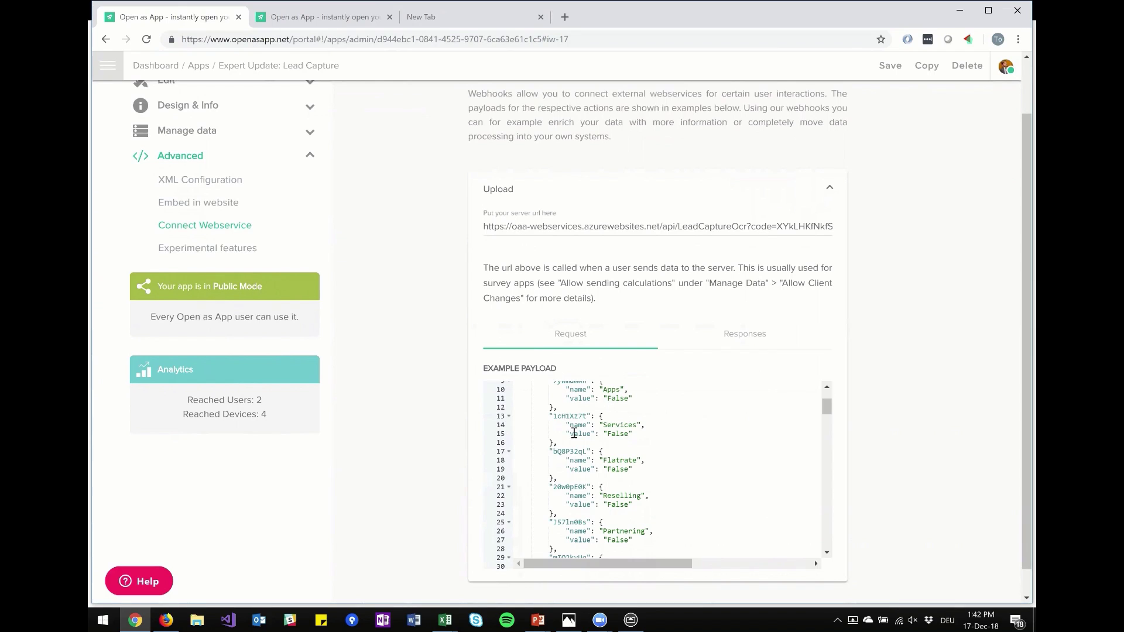
scroll(566, 428, up, 3)
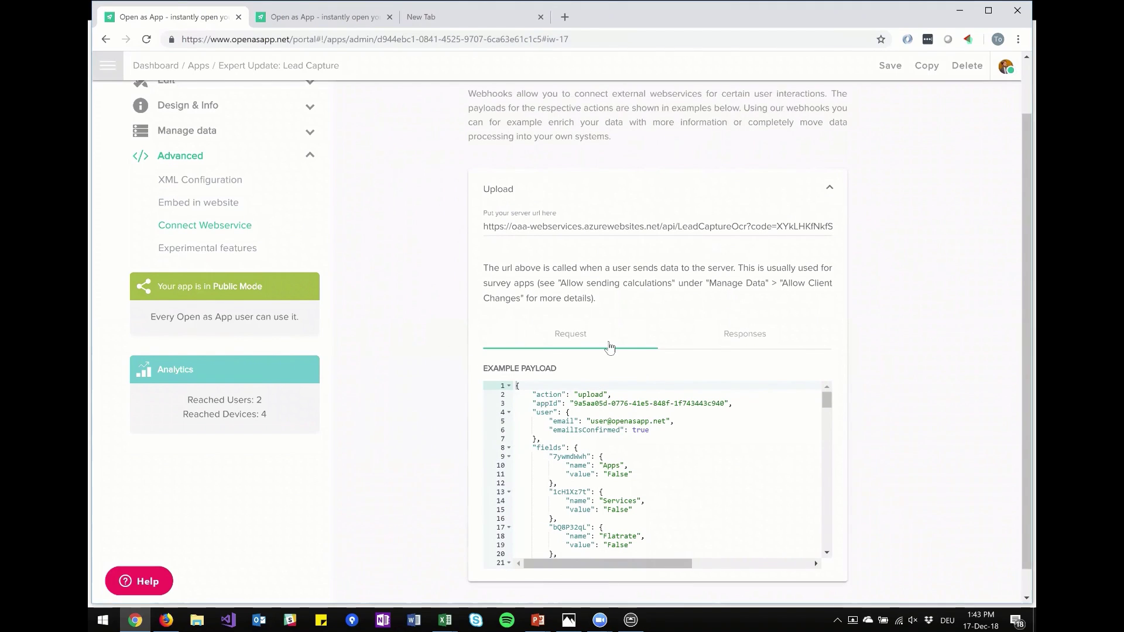
click(754, 339)
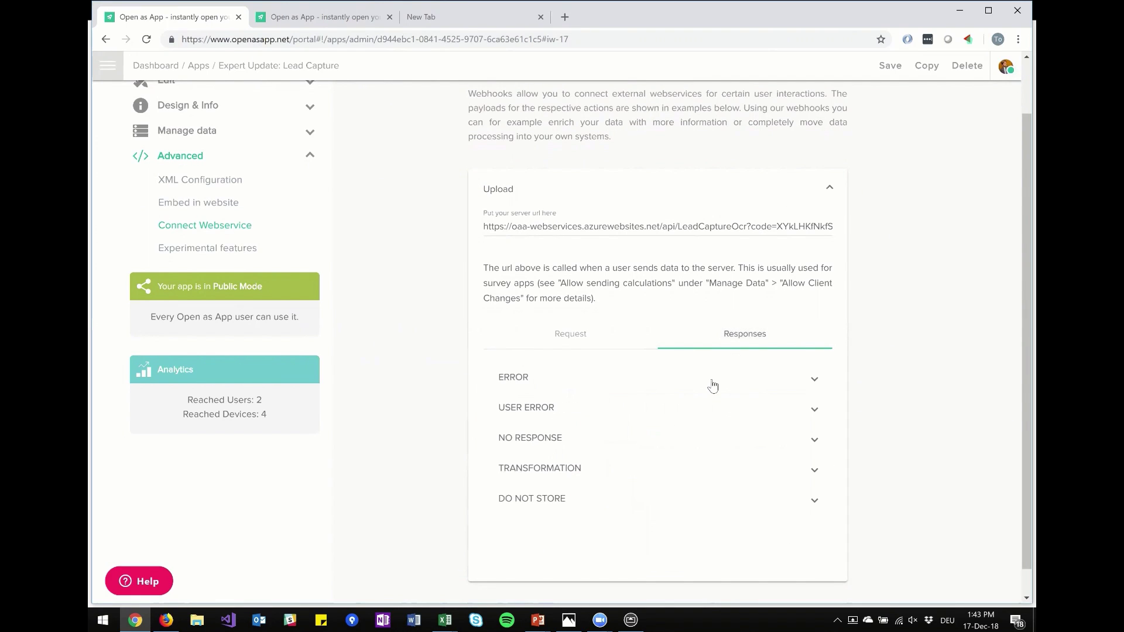
Step: Read the ERROR and USER ERROR response descriptions of the Upload webhook, collapsing each one
scroll(894, 391, down, 1)
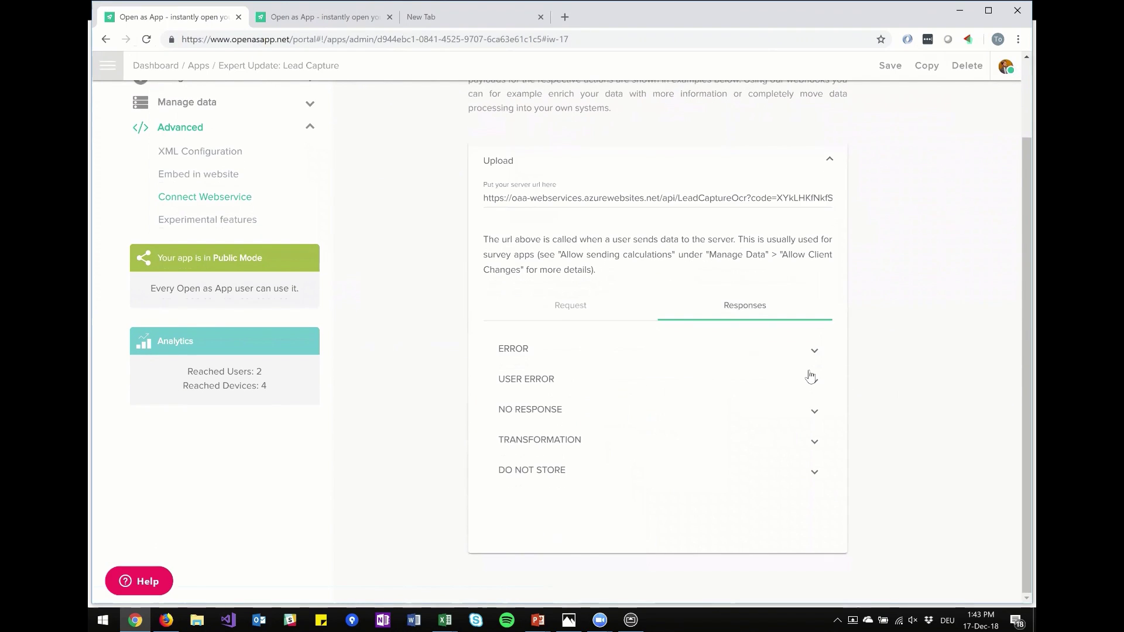
click(577, 352)
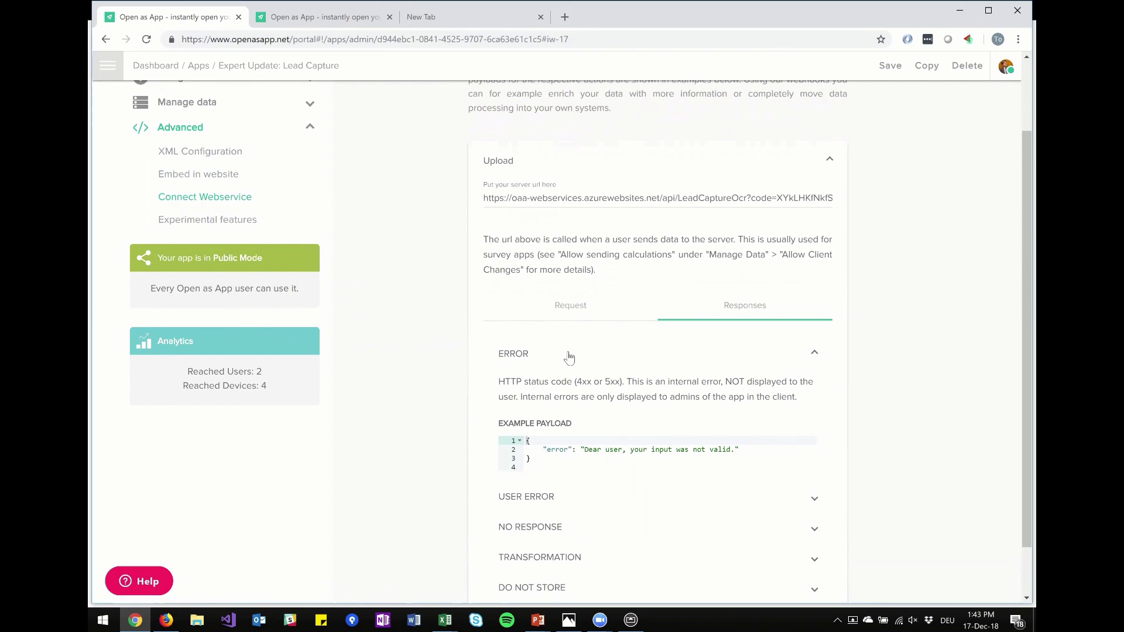
click(574, 356)
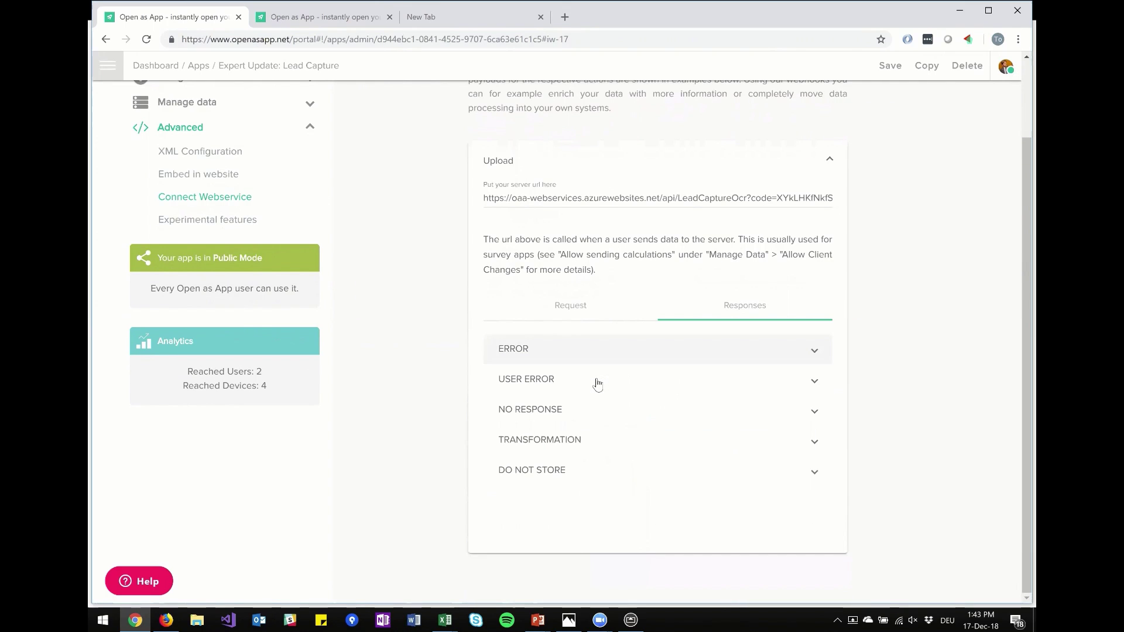
click(571, 384)
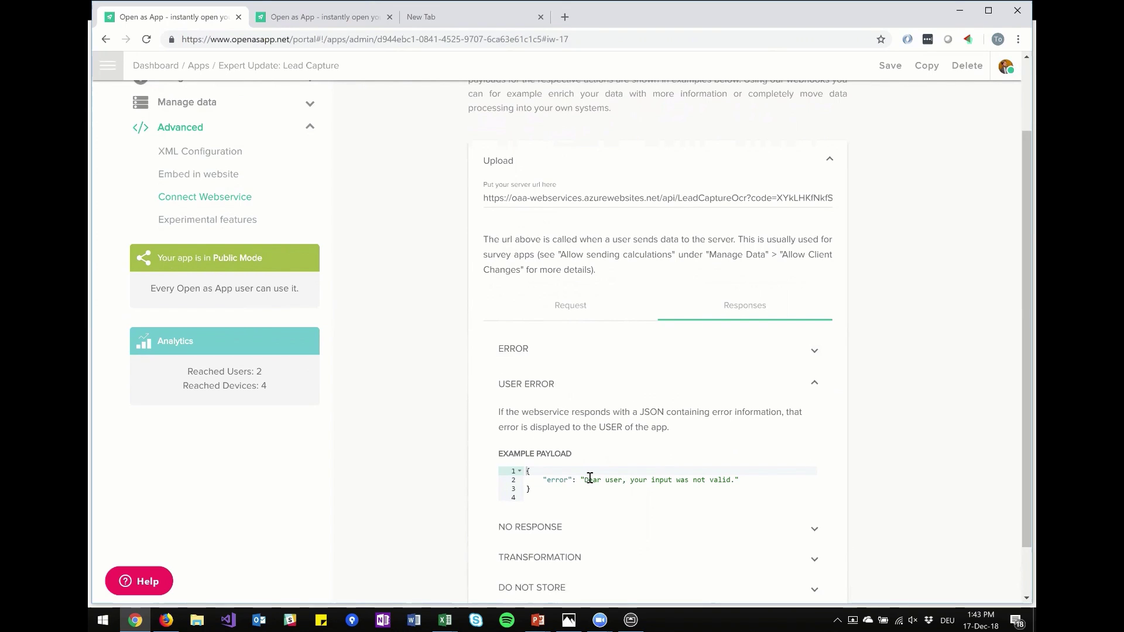
click(661, 390)
Step: Read the NO RESPONSE description, highlight the words "notify"/"inform" in it, and collapse the section
click(649, 411)
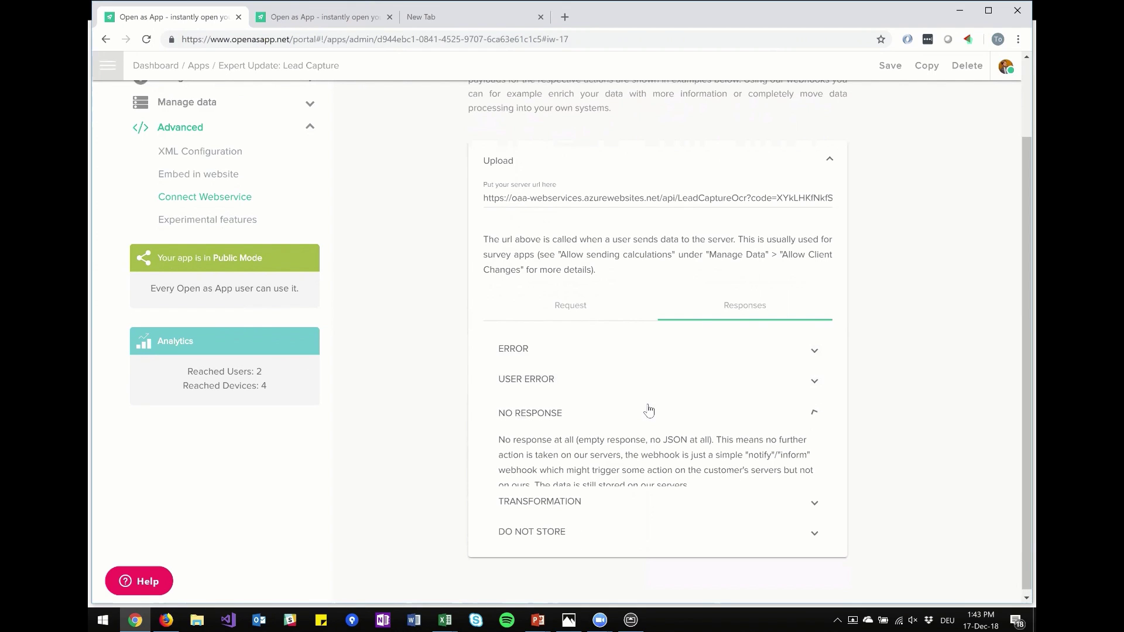
scroll(702, 434, down, 1)
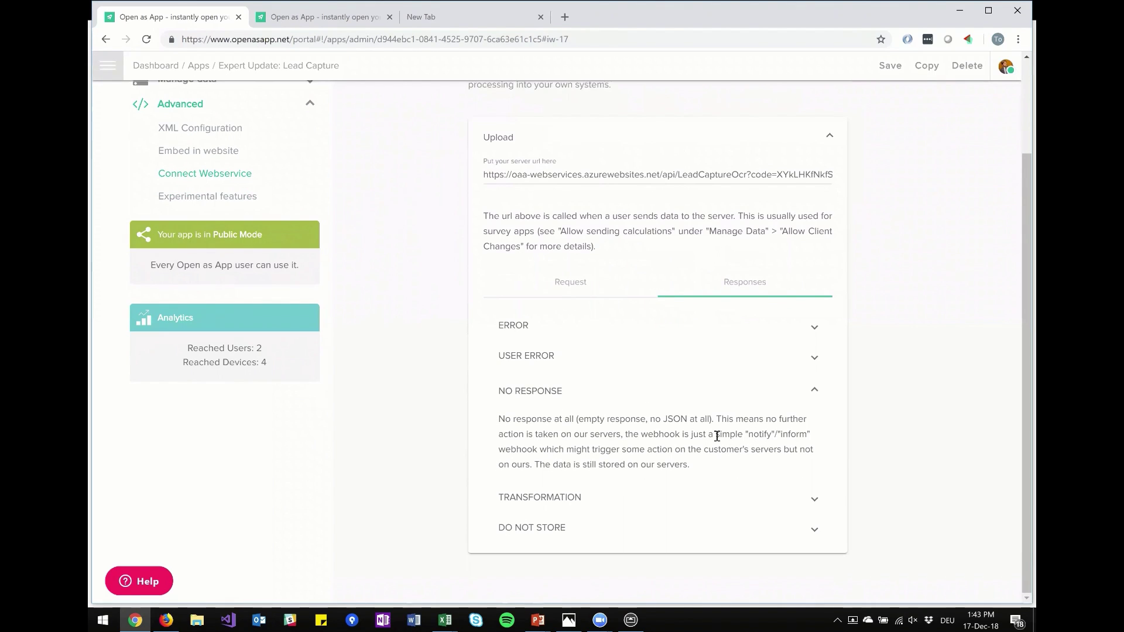
drag(745, 434, 815, 438)
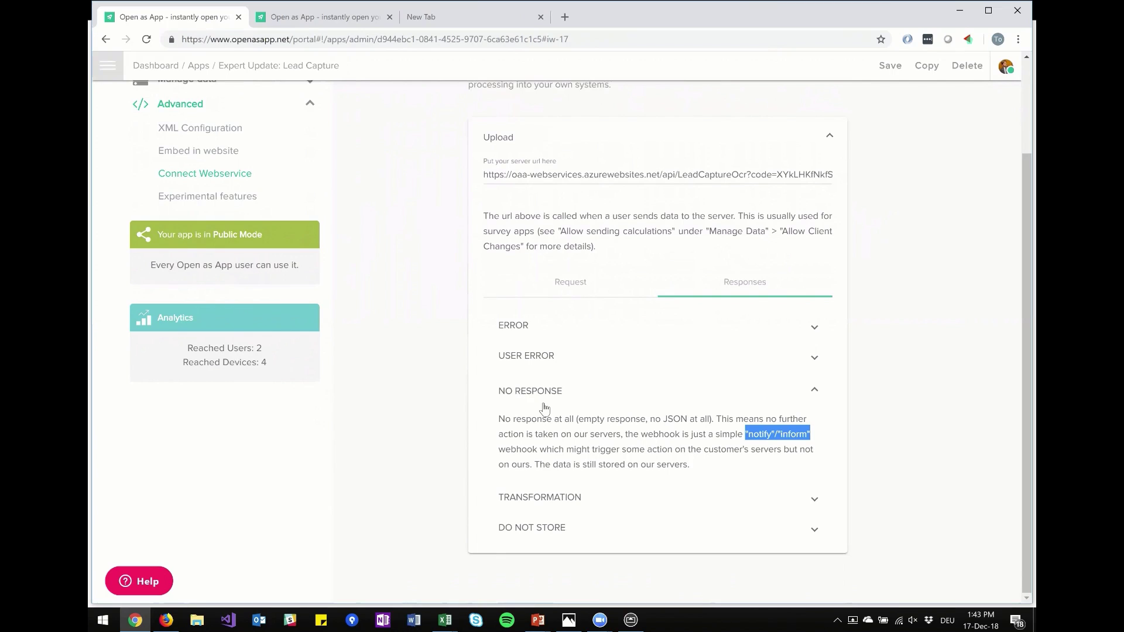
click(523, 397)
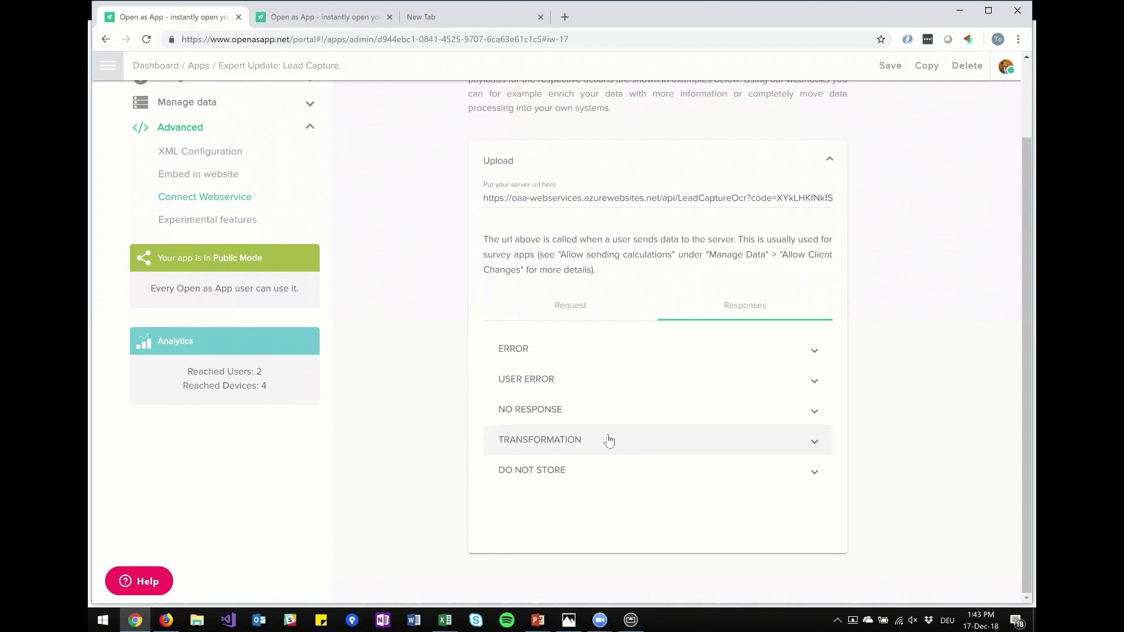
Step: Examine the TRANSFORMATION and DO NOT STORE response descriptions with their example payloads
click(609, 441)
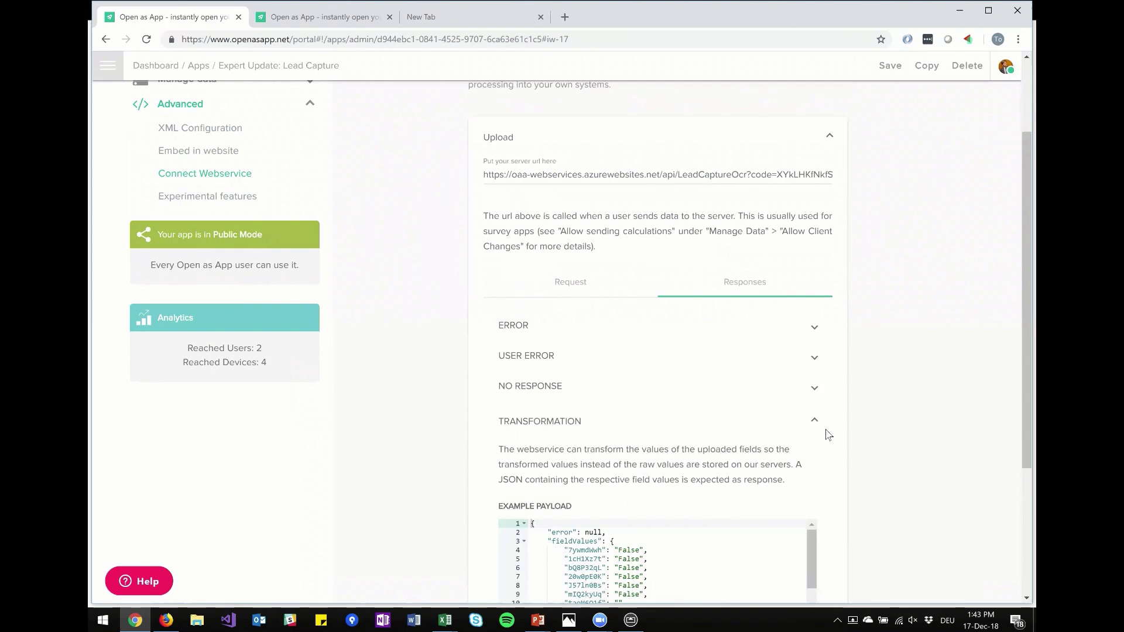
scroll(826, 434, down, 3)
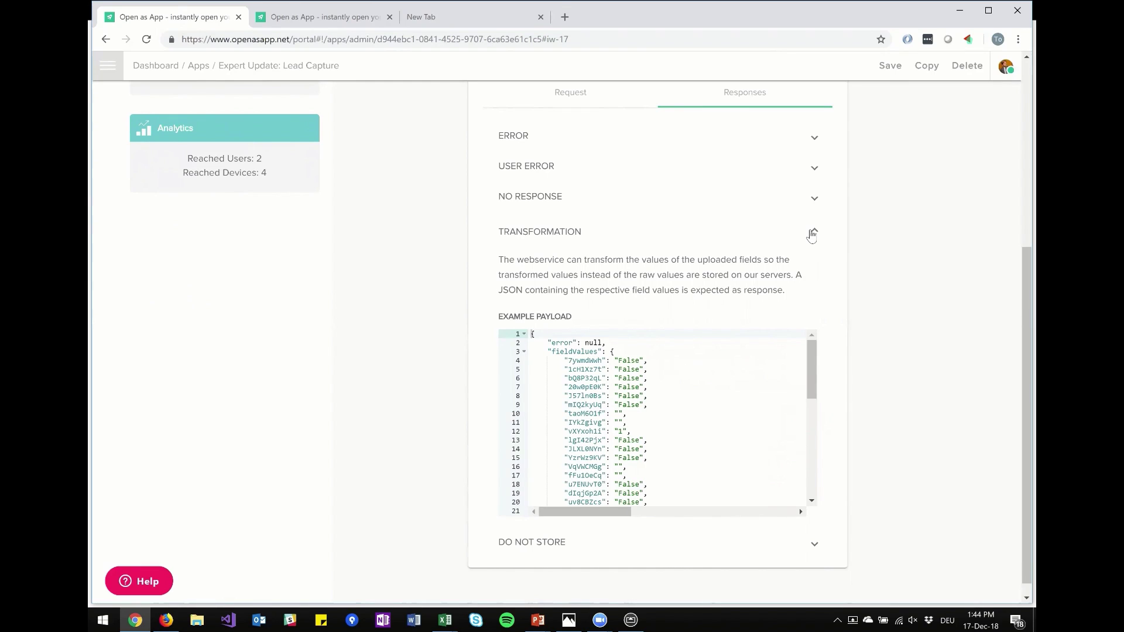
click(806, 238)
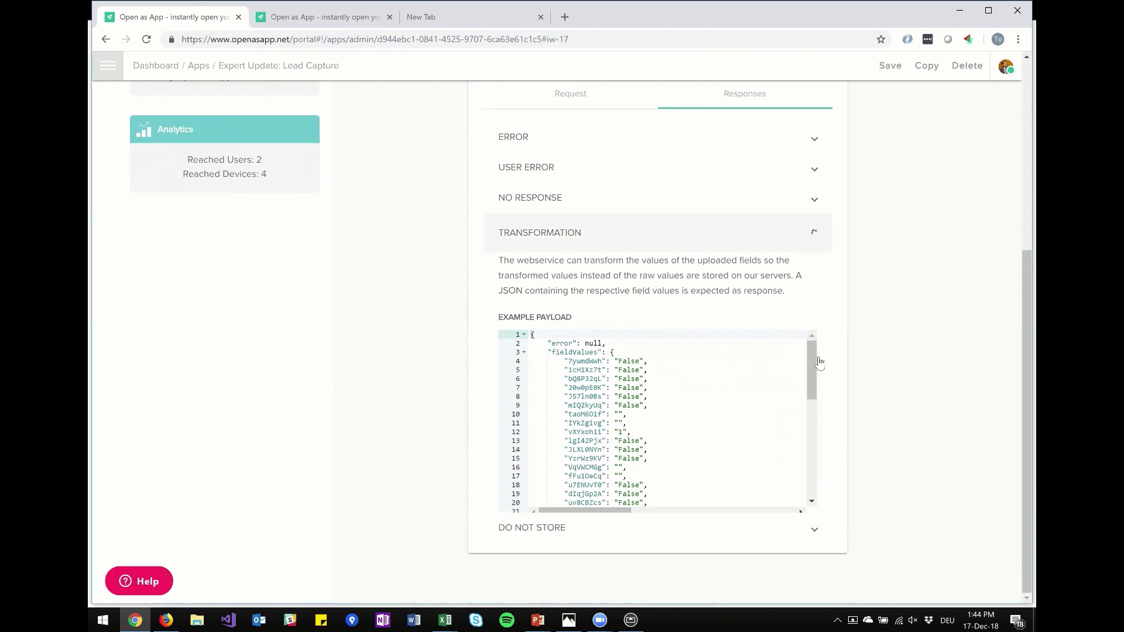
click(815, 477)
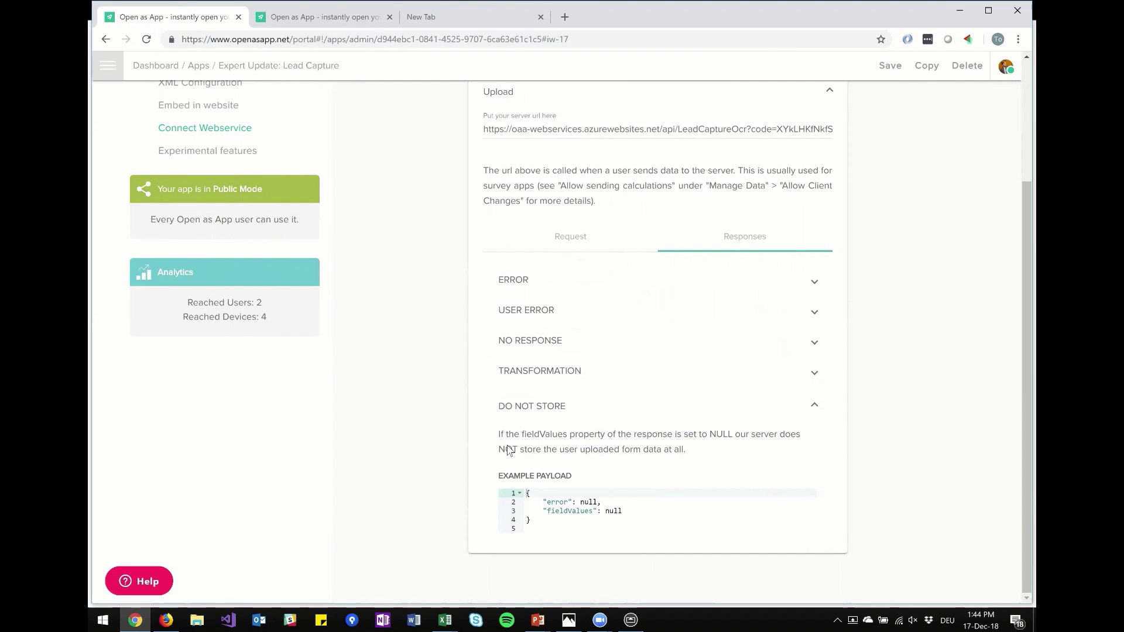
shift+click(531, 520)
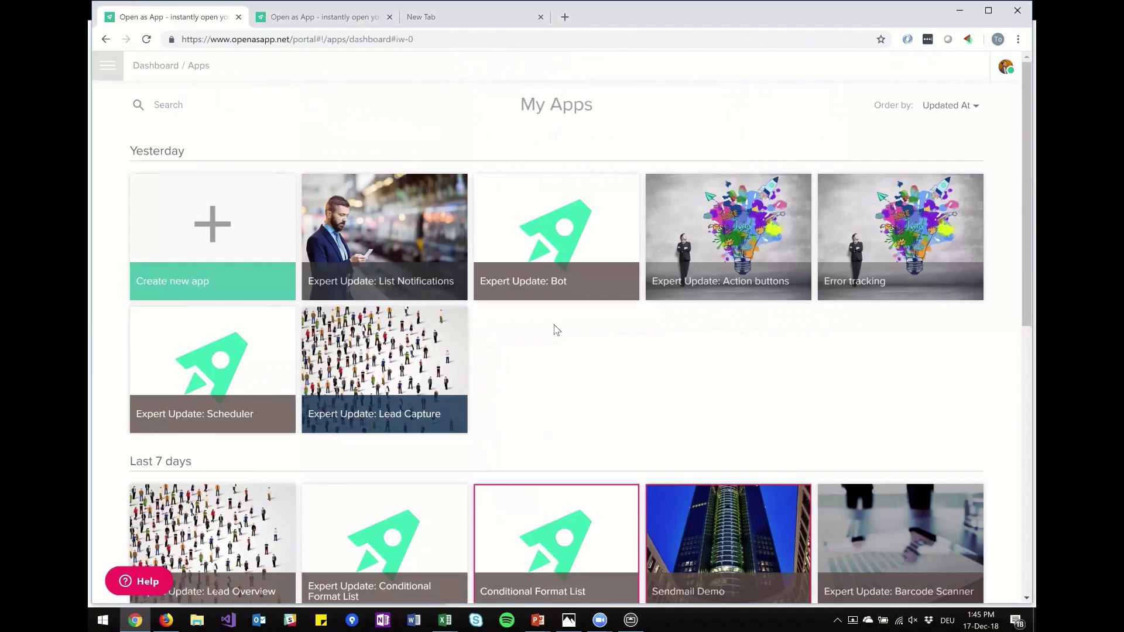
Step: Open the Expert Update: Lead Overview app in the web client and view the 12/17/2018 12:45:14 PM entry down to its OCR details
scroll(240, 454, down, 1)
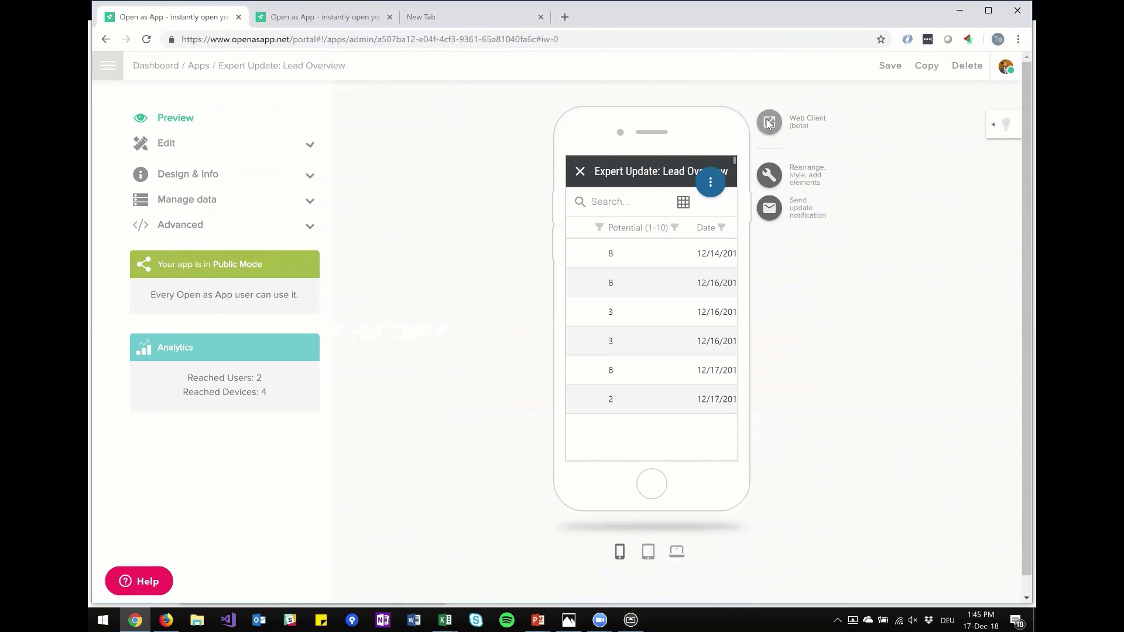
click(769, 122)
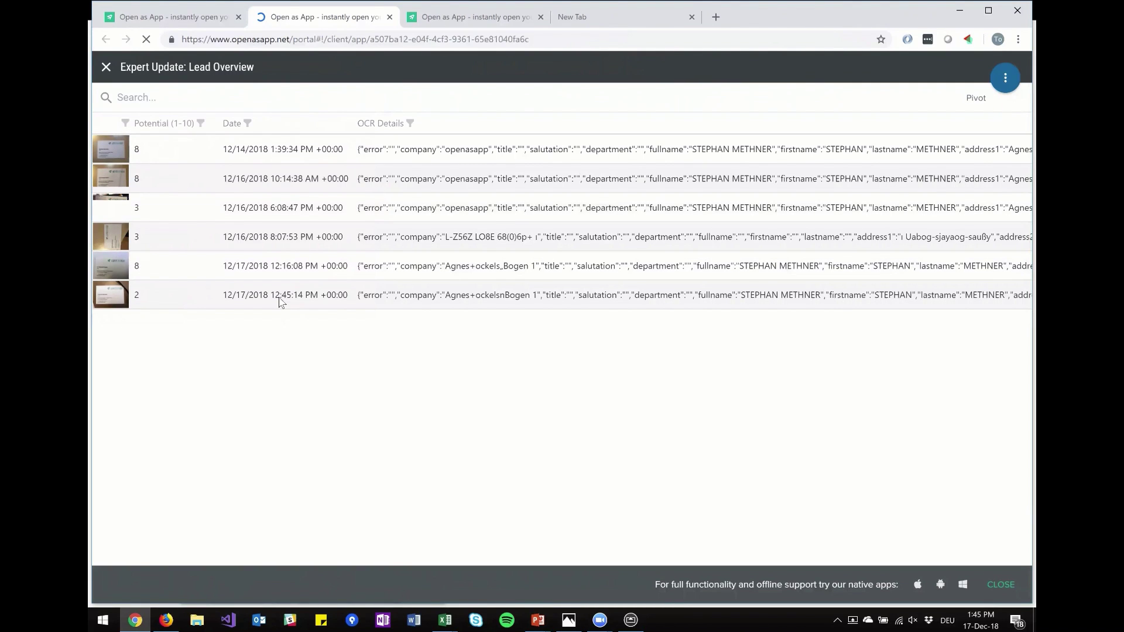
click(168, 295)
scroll(621, 281, down, 5)
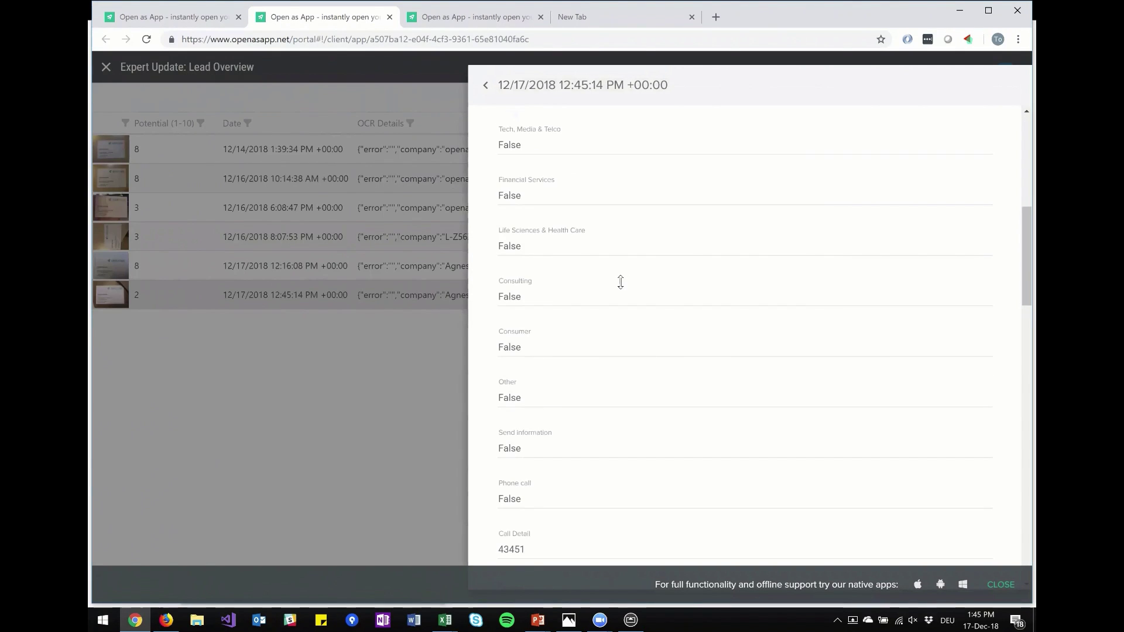
scroll(621, 281, down, 15)
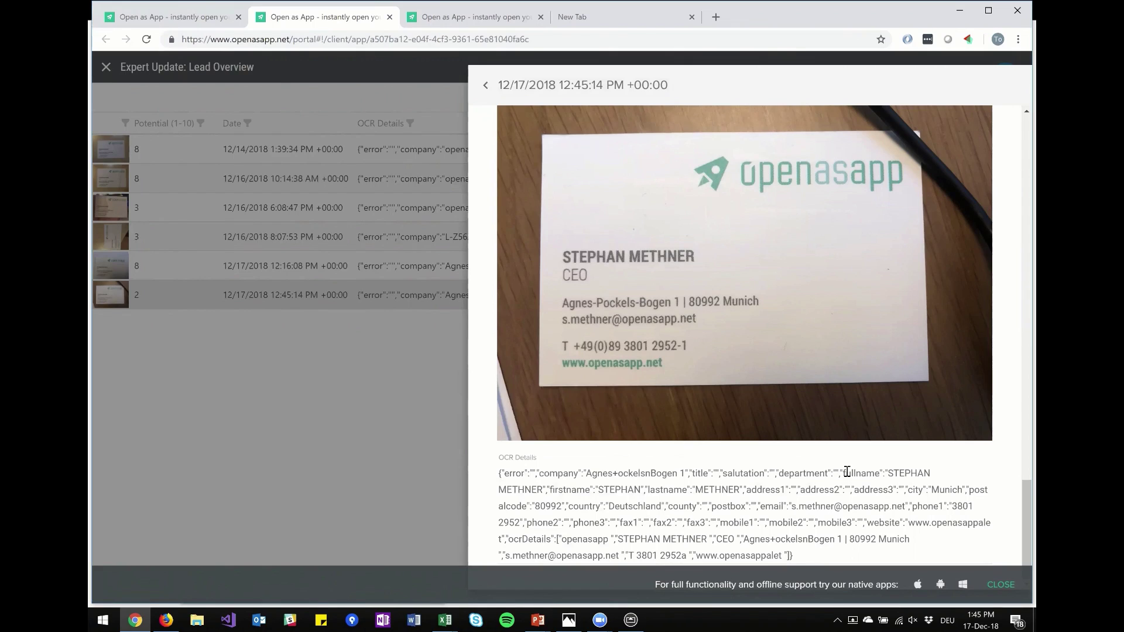
Step: Highlight the full name in the entry's OCR details, clear the highlight, and return to the PowerPoint slide show
drag(846, 472, 542, 490)
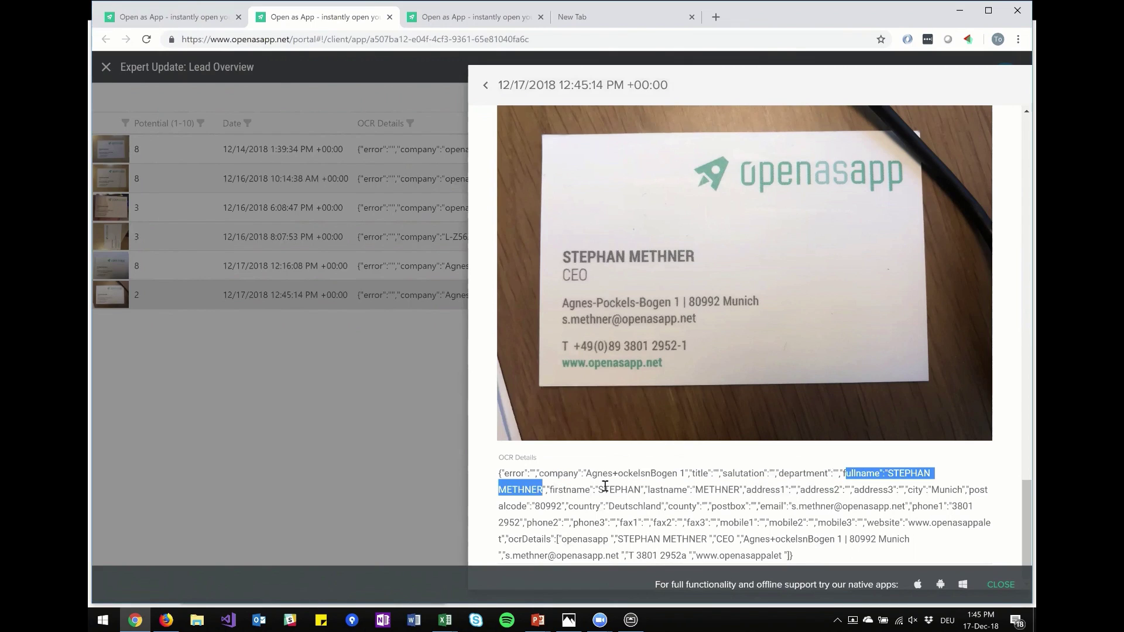
click(604, 486)
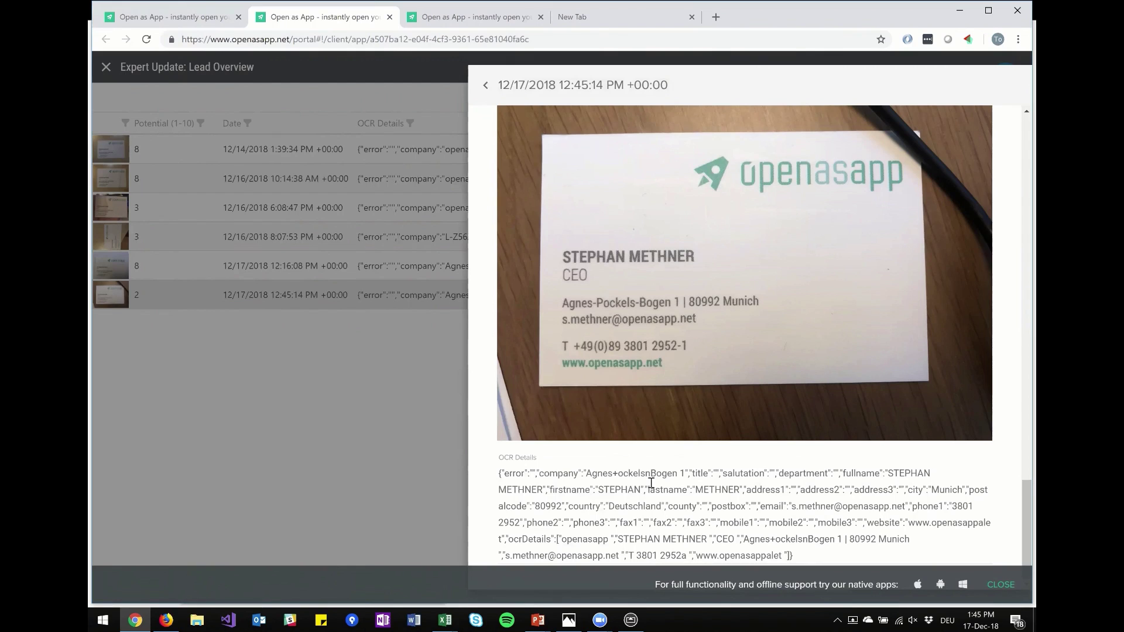
mouse_move(536, 619)
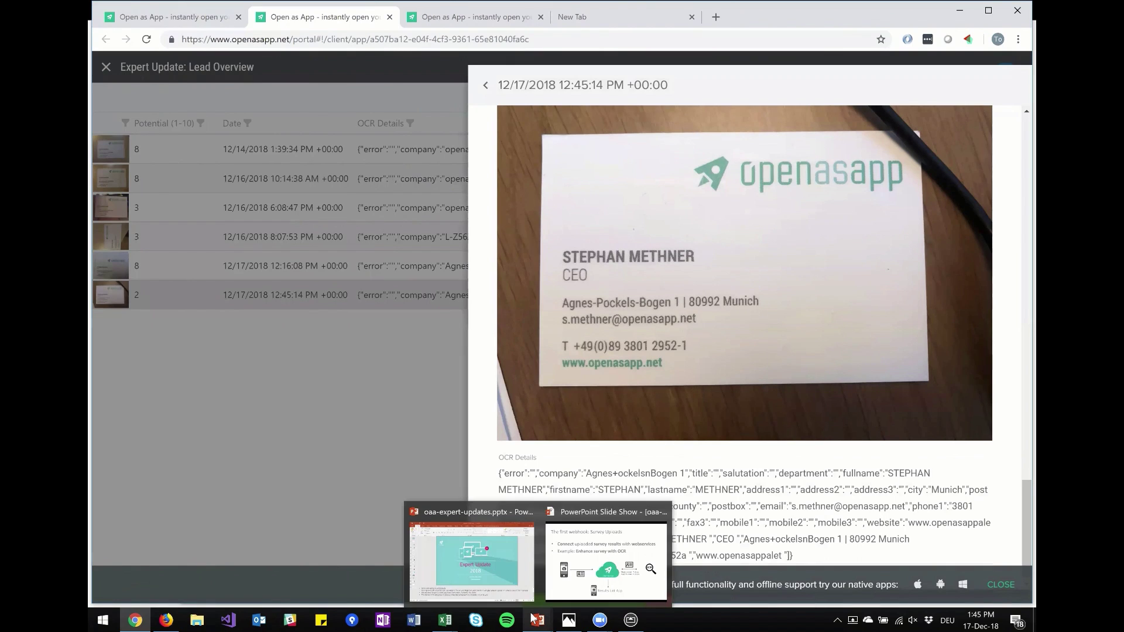
click(606, 559)
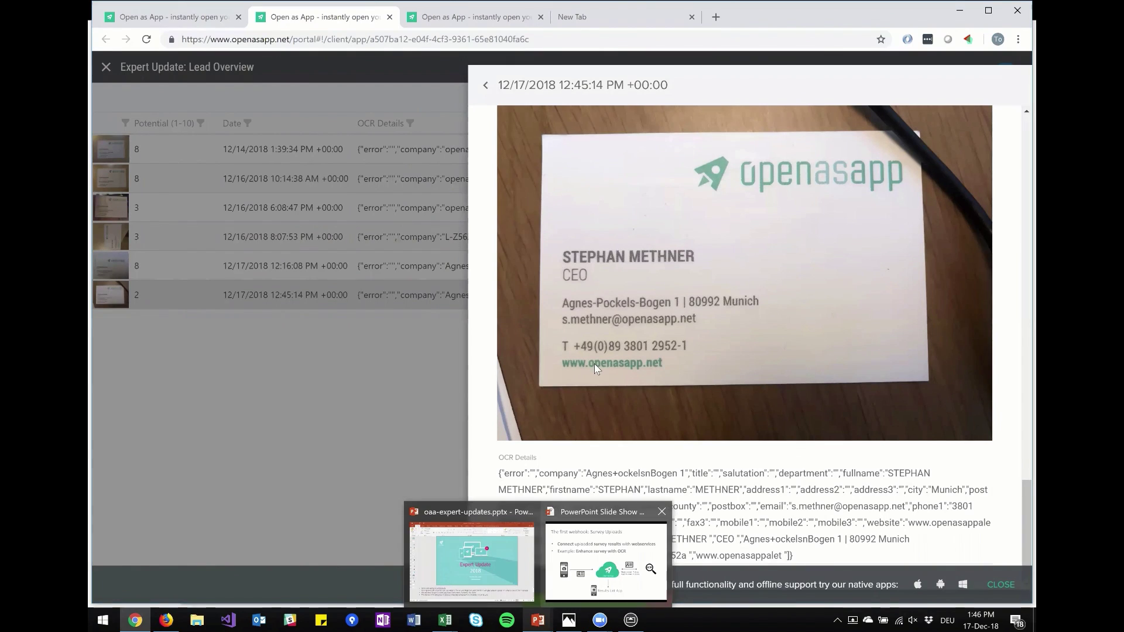
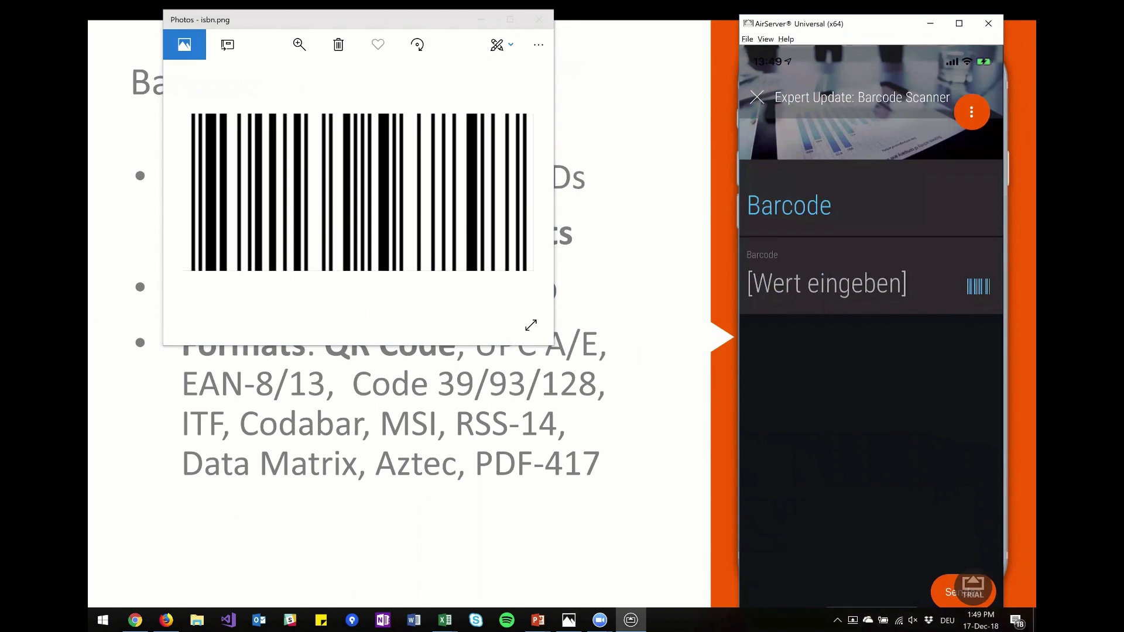
Step: Start a barcode scan in the mirrored Barcode Scanner app, and advance the slide show to the Scheduler slide
click(986, 287)
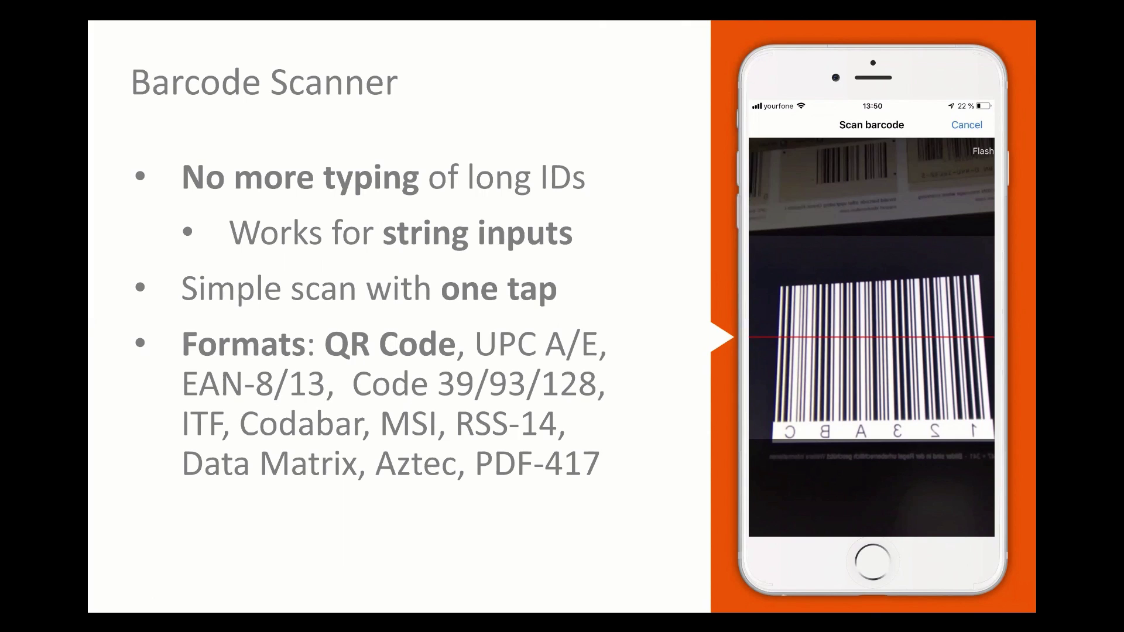
key(Right)
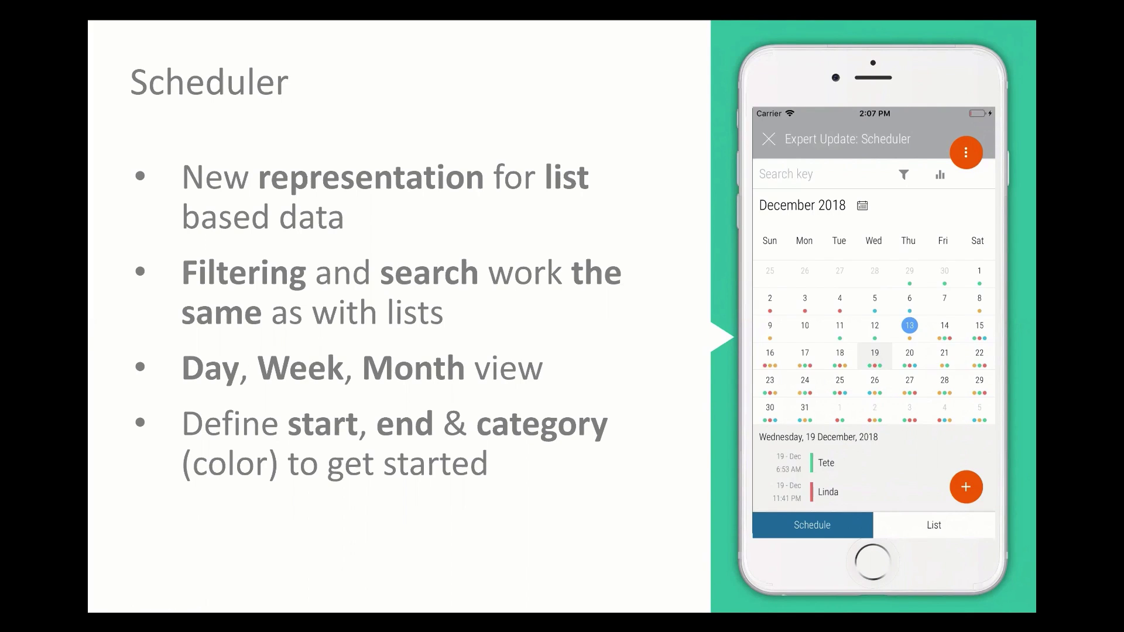
Step: Switch to Chrome and open the Expert Update: Scheduler app from the My Apps dashboard
key(alt+Tab)
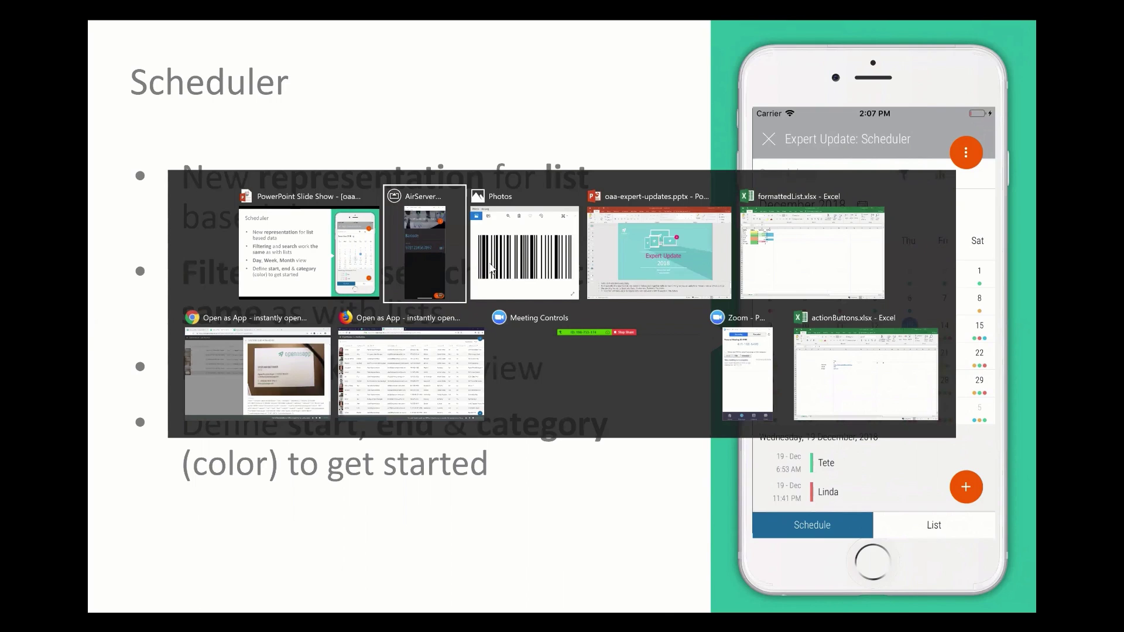
key(Tab)
key(Tab)
key(Tab)
key(Tab)
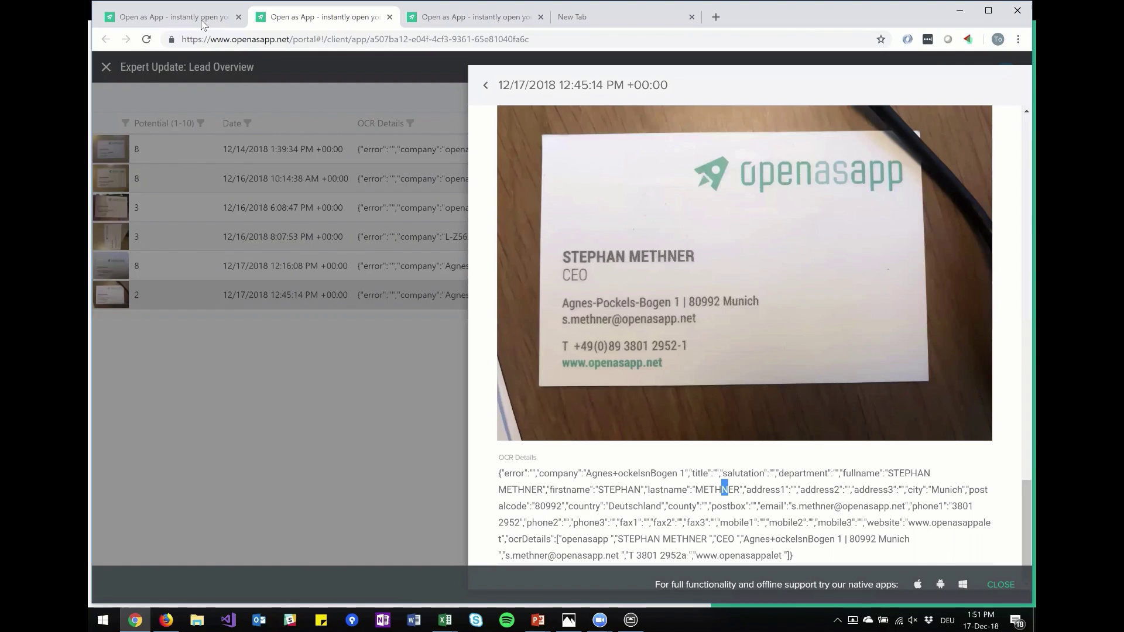
click(202, 24)
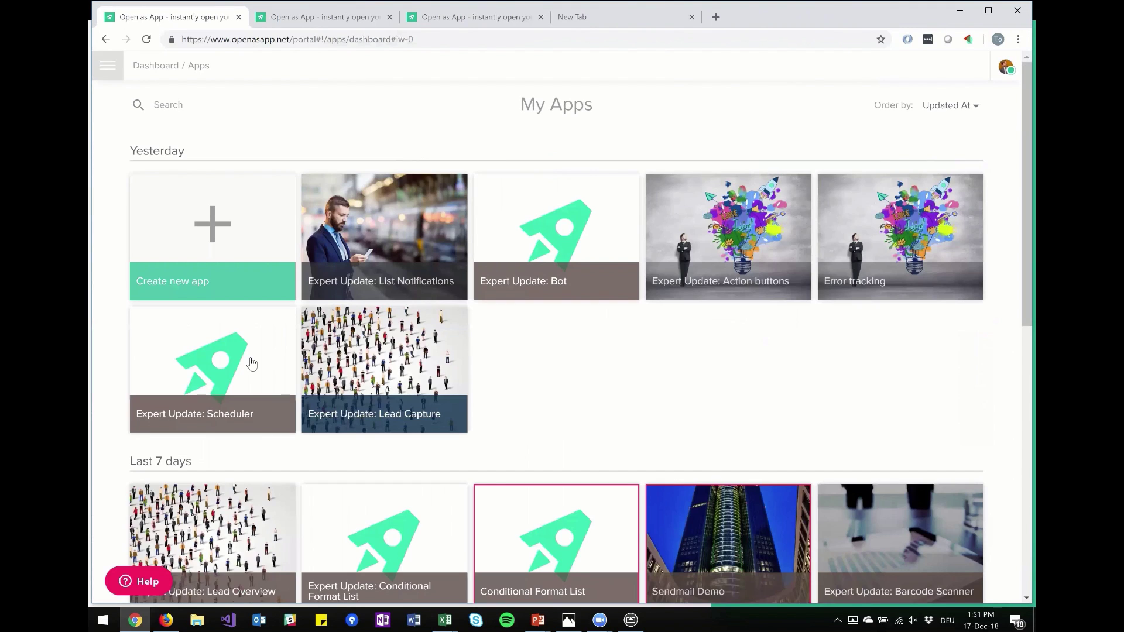
click(249, 360)
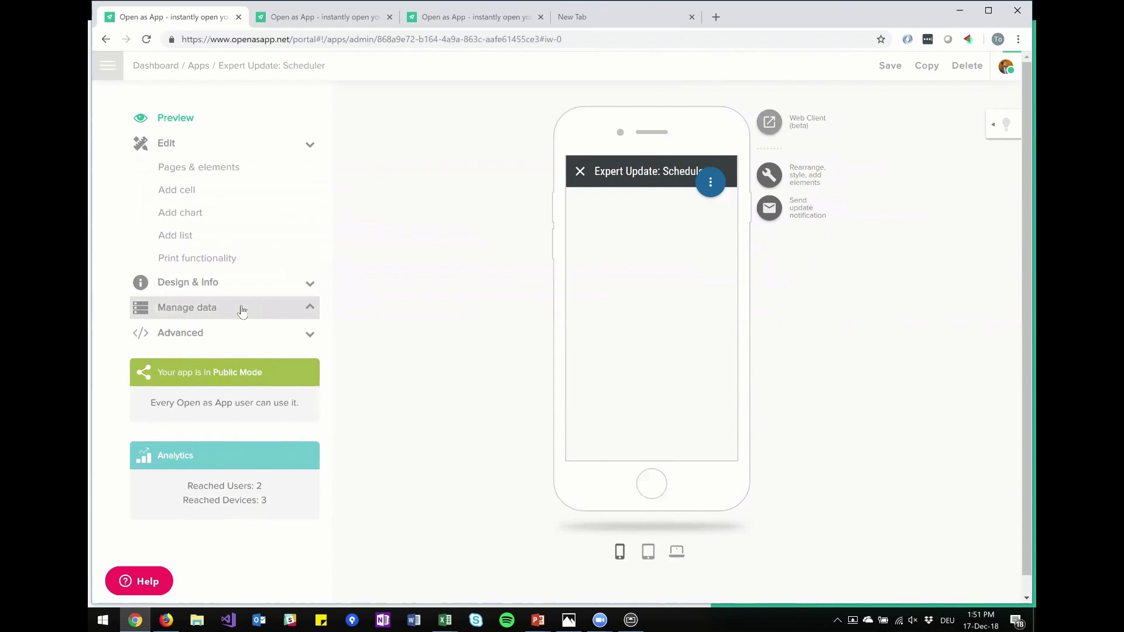
Step: Open the Scheduler app's spreadsheet update page and view the Start Time and End Time columns with their headers in the preview
click(241, 311)
click(201, 307)
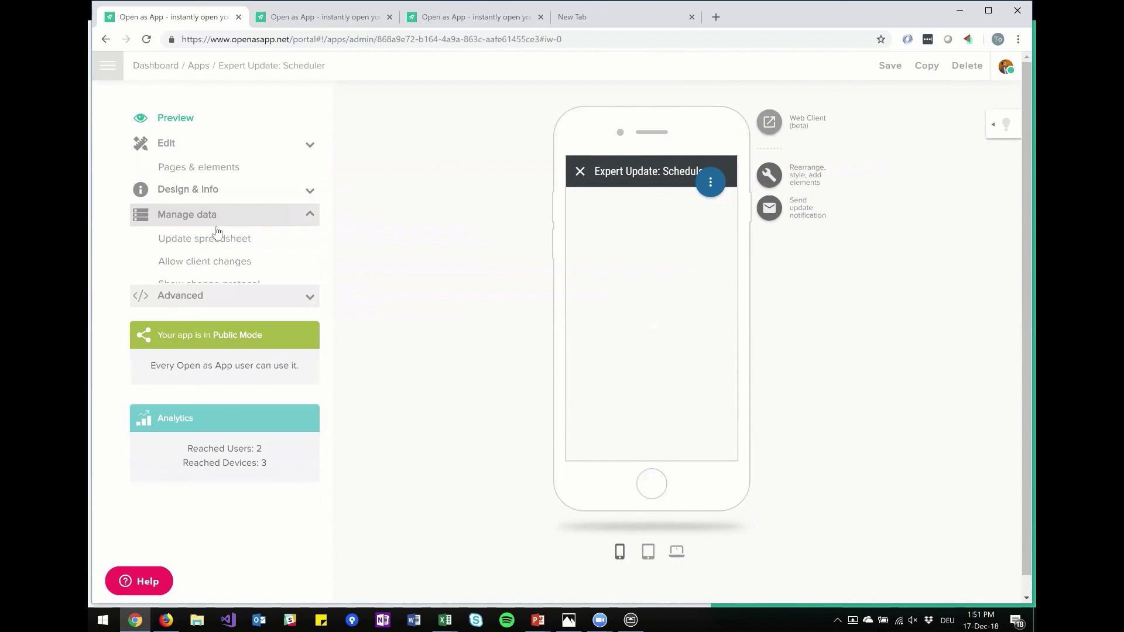
click(226, 220)
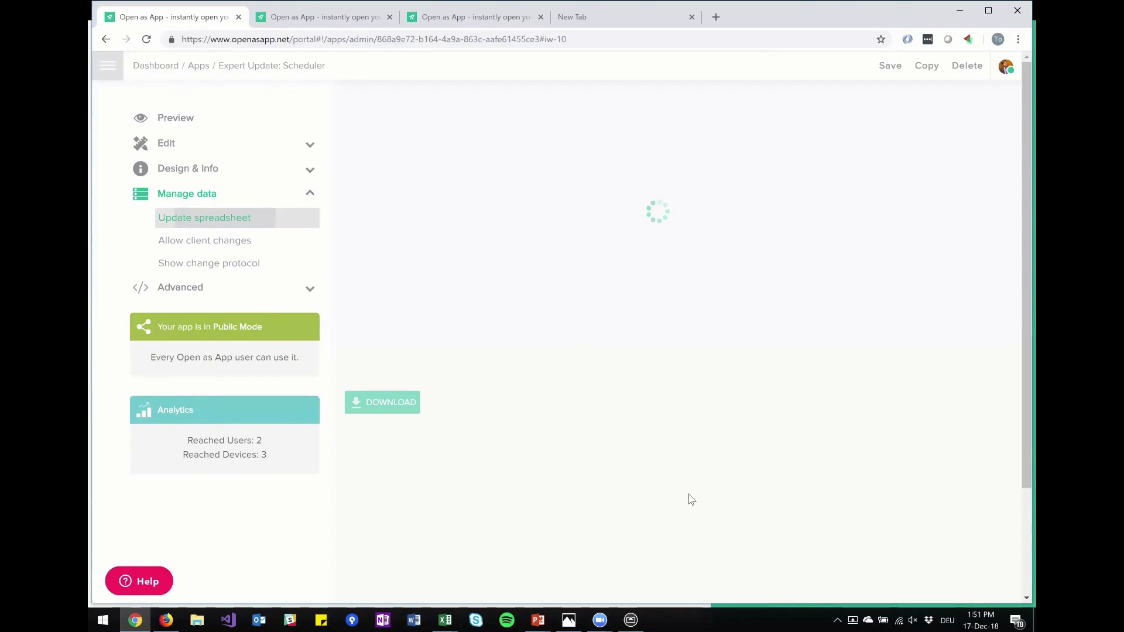
scroll(998, 372, down, 6)
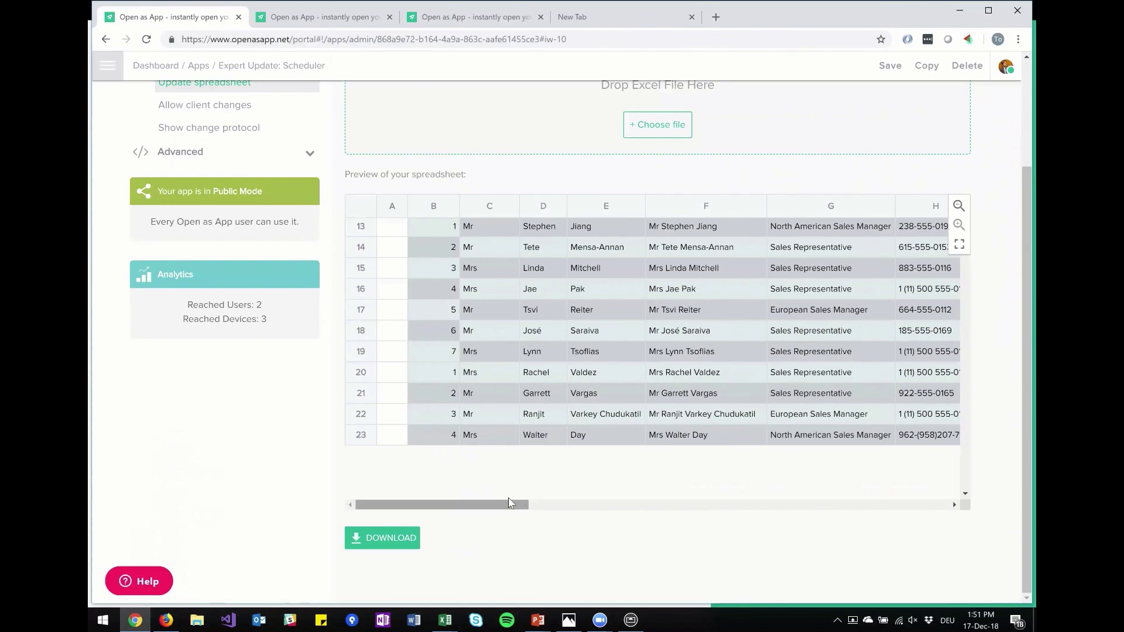
drag(499, 507, 505, 506)
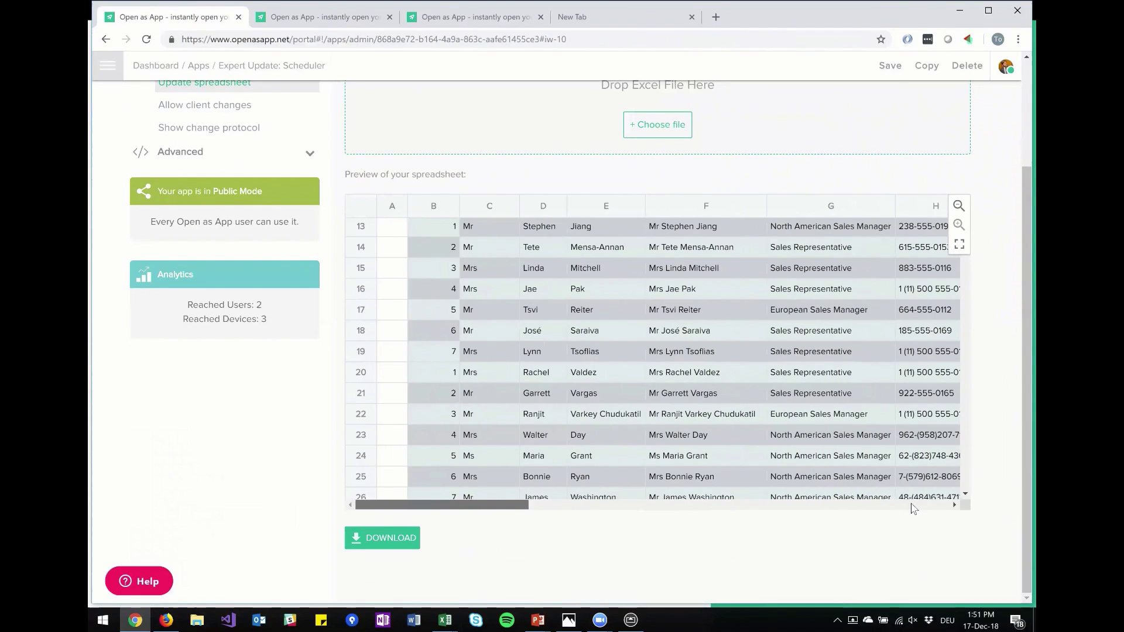
click(927, 506)
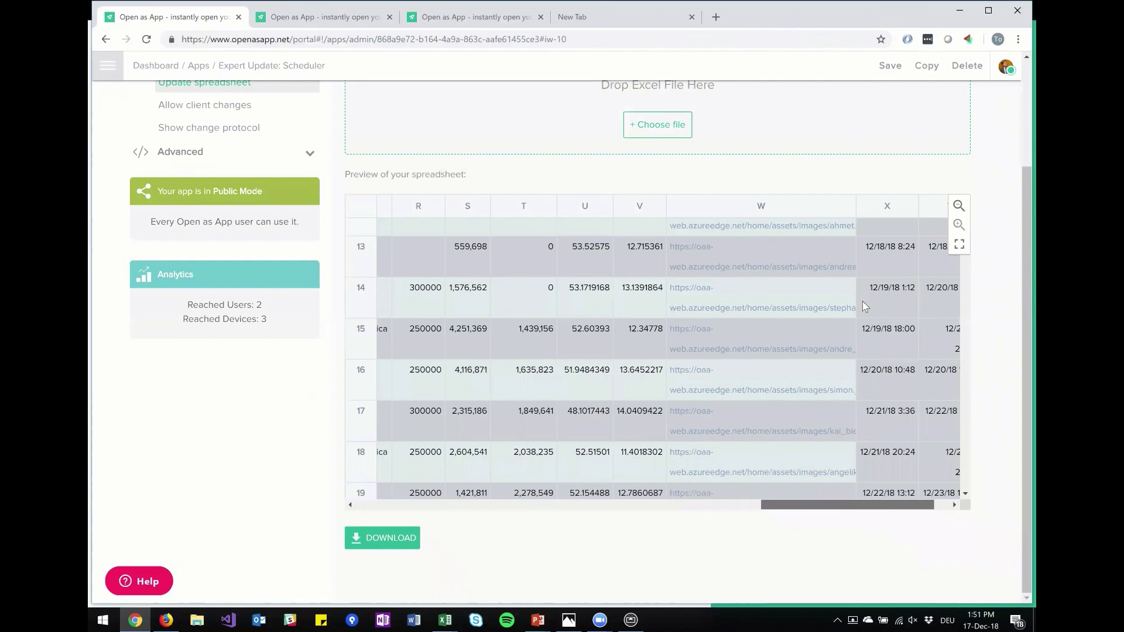
scroll(823, 363, up, 5)
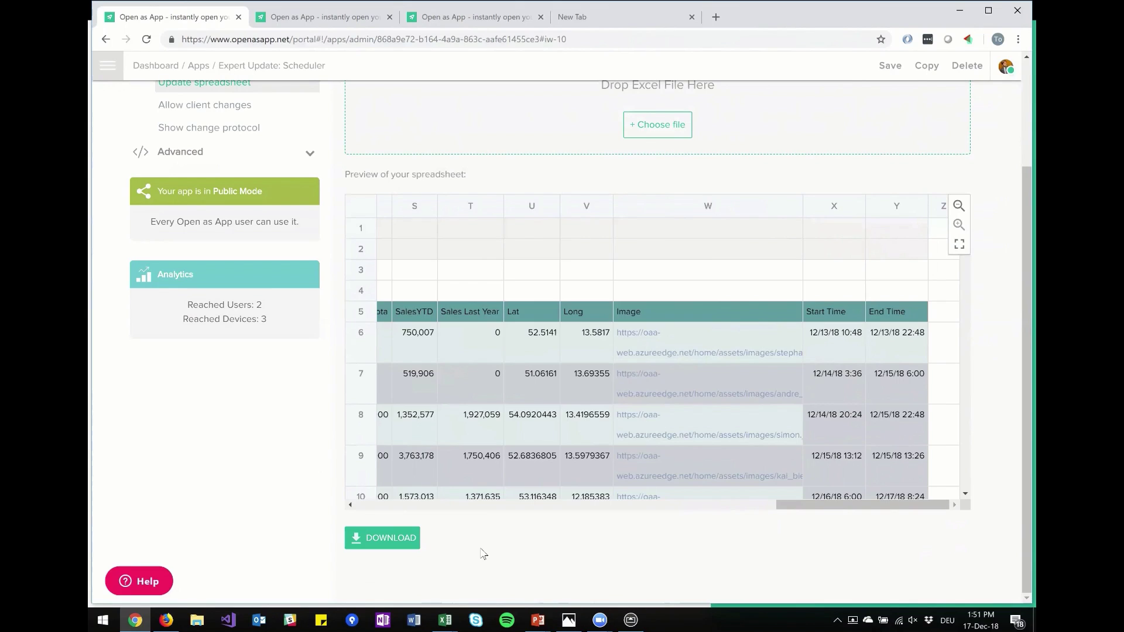
Step: Switch to the mirrored Scheduler app in AirServer, show the calendar's day, week and month view options, and dismiss them
key(alt+Tab)
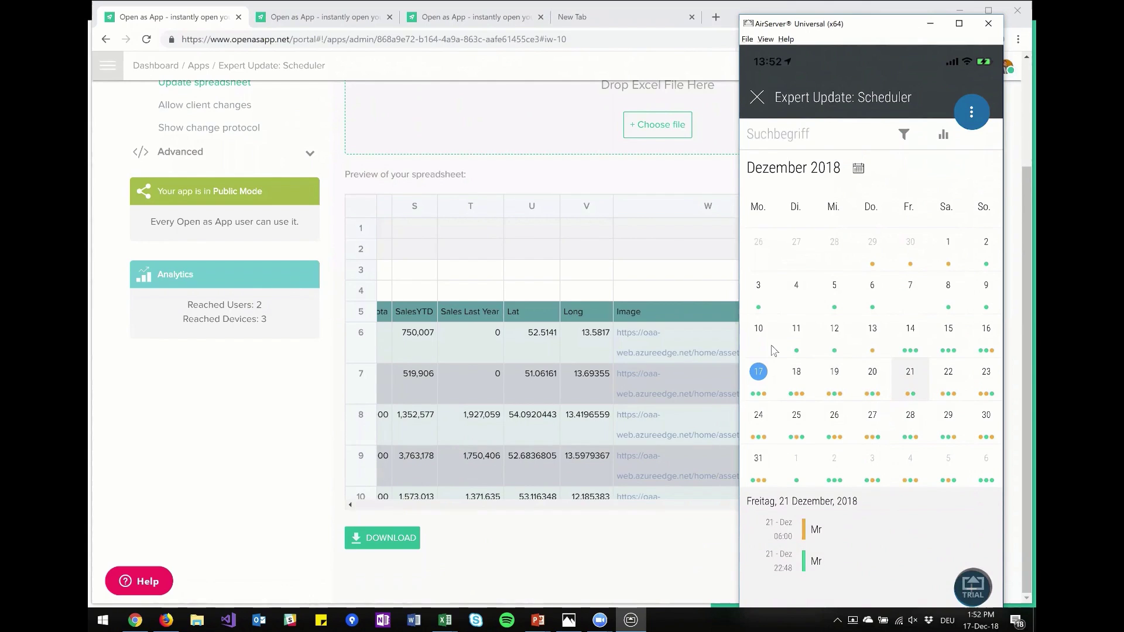
click(863, 168)
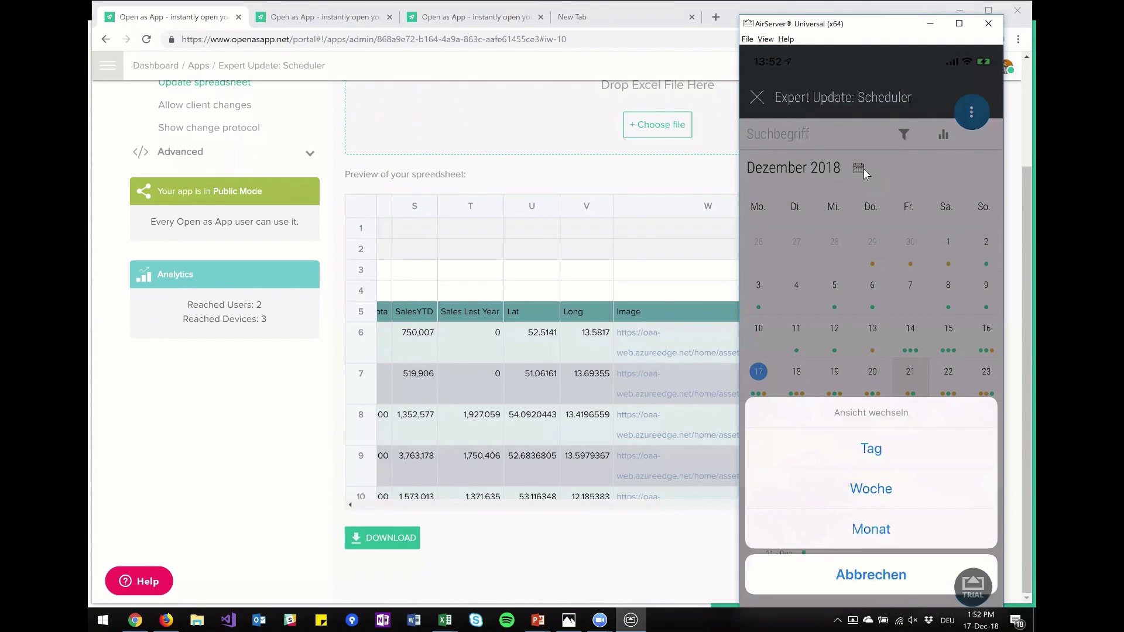
click(863, 168)
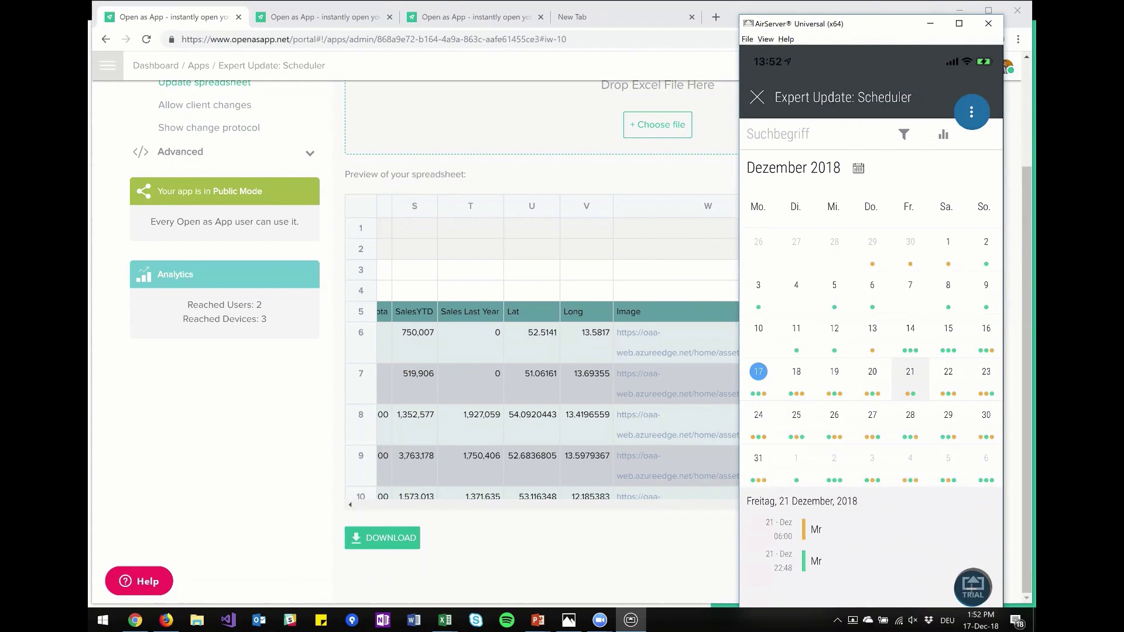
Step: Search the scheduler for "mrs" and view the matching appointments on December 20, 26 and 25, 2018
click(778, 134)
text(mrs)
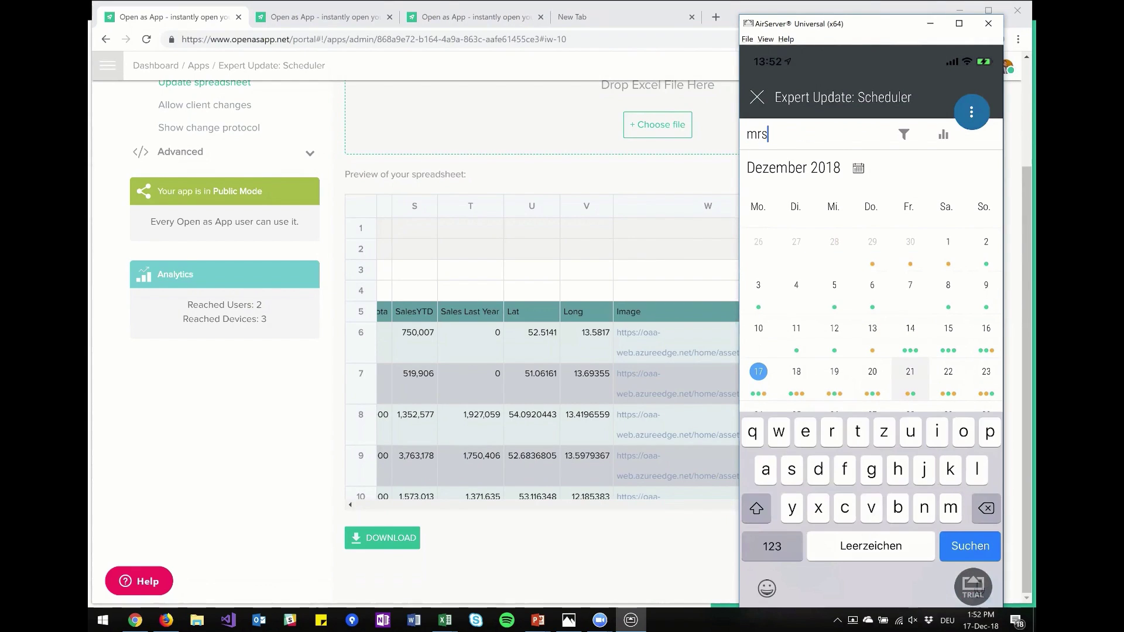
key(Return)
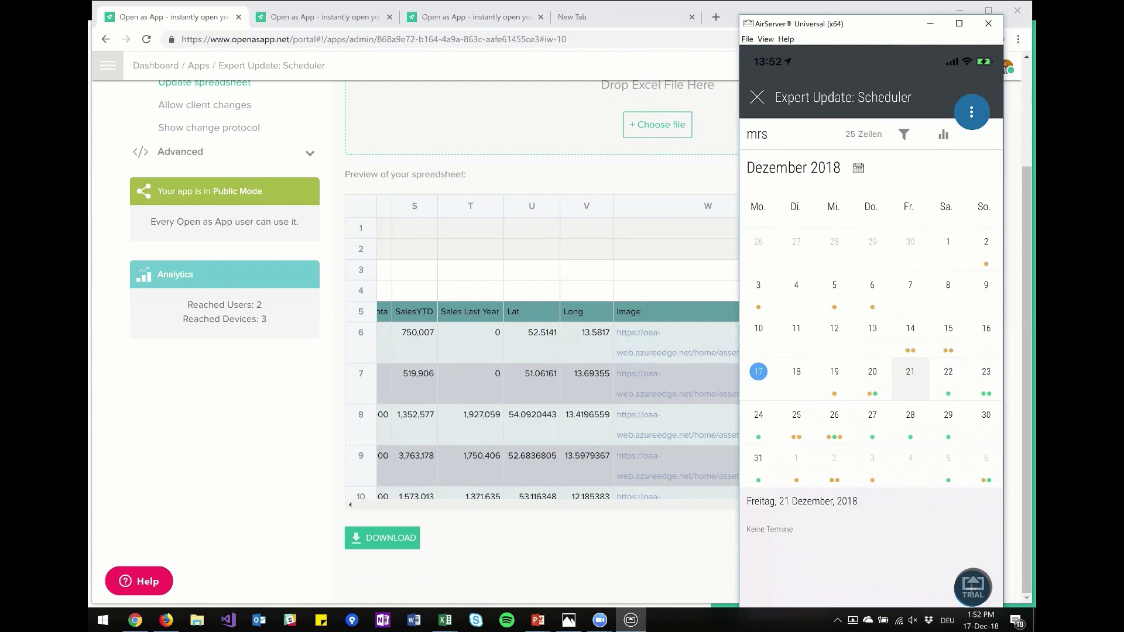
click(872, 380)
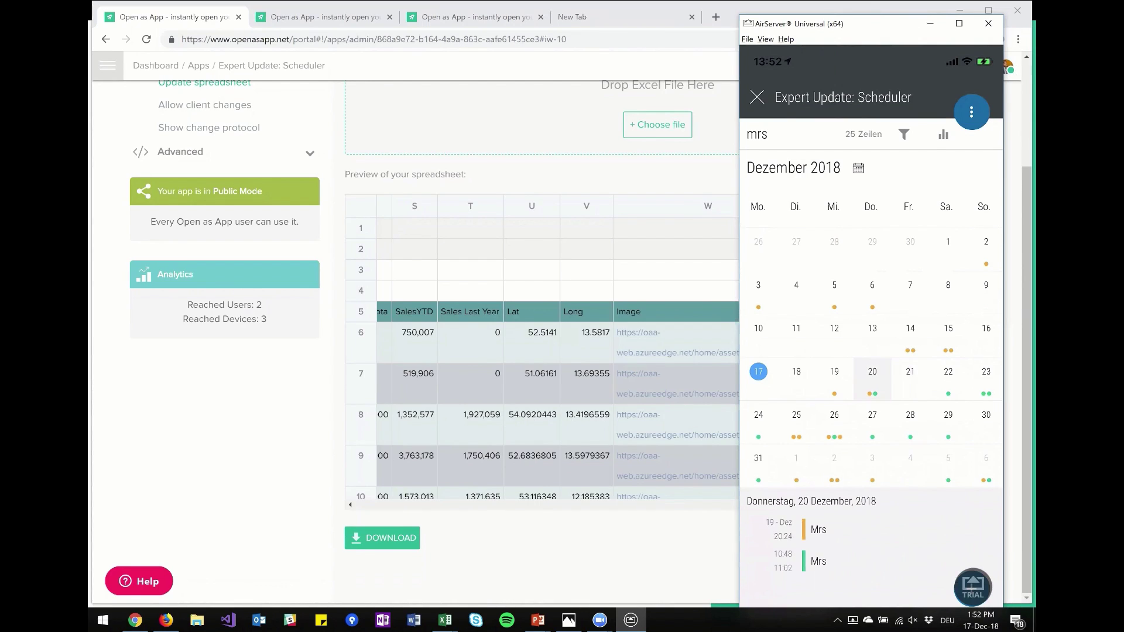
click(835, 421)
click(797, 421)
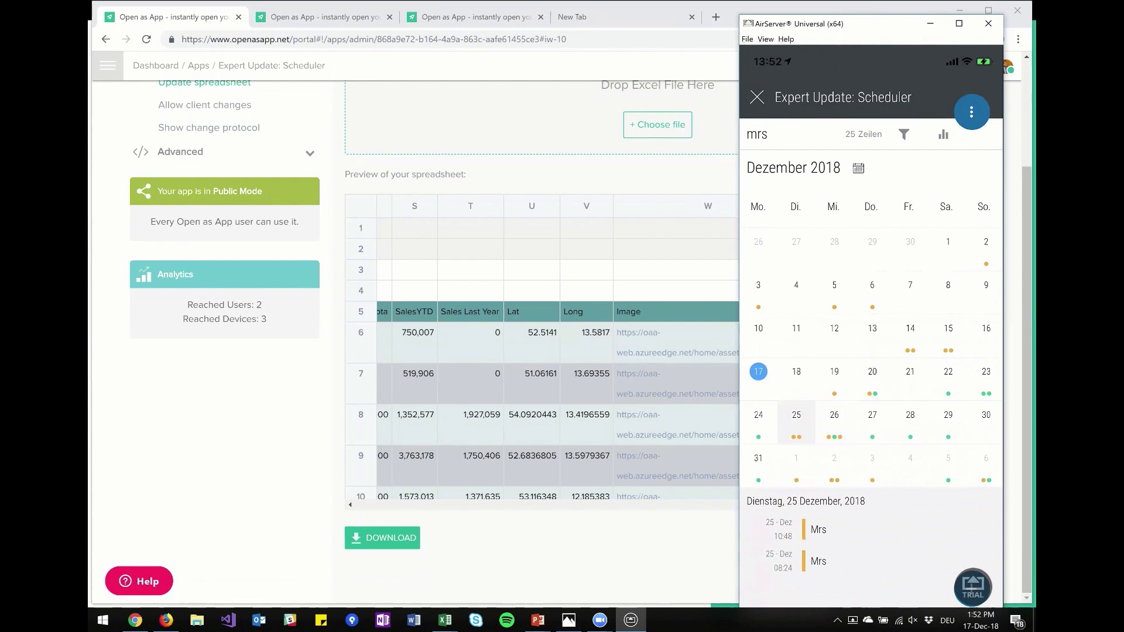
Step: Clear the scheduler's search term and return to the PowerPoint slide show
click(758, 134)
key(BackSpace)
key(BackSpace)
key(BackSpace)
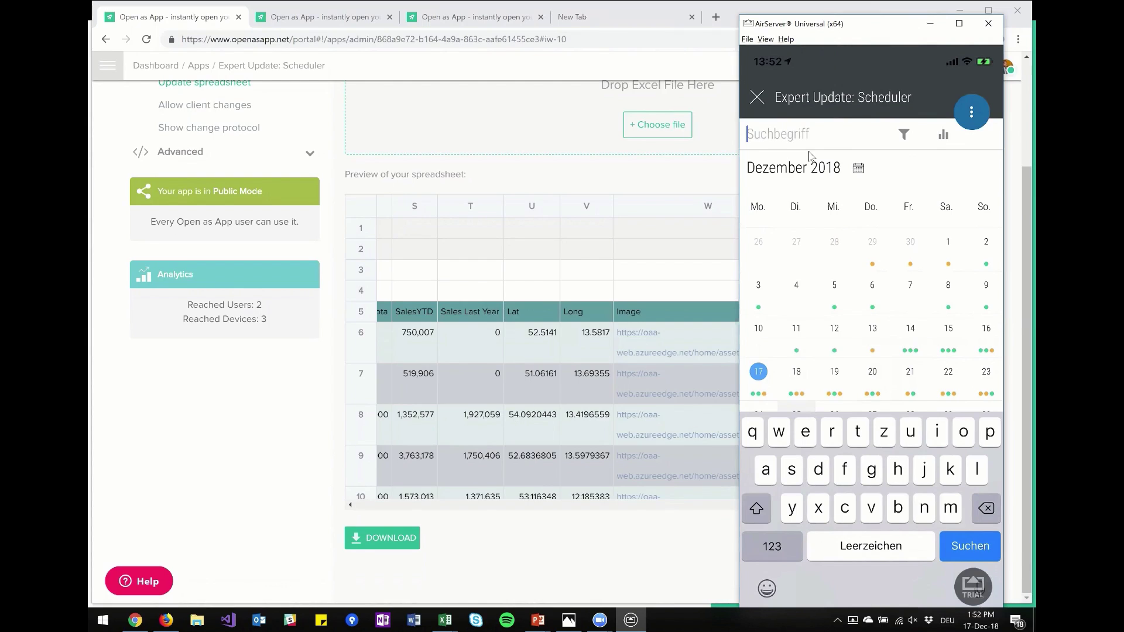
click(538, 620)
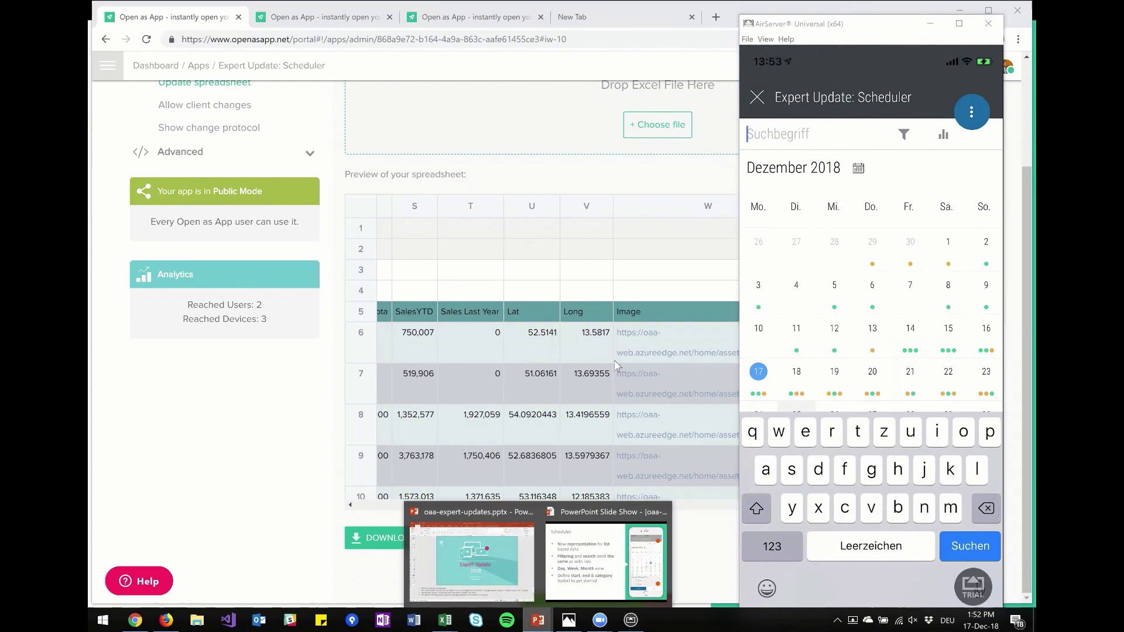